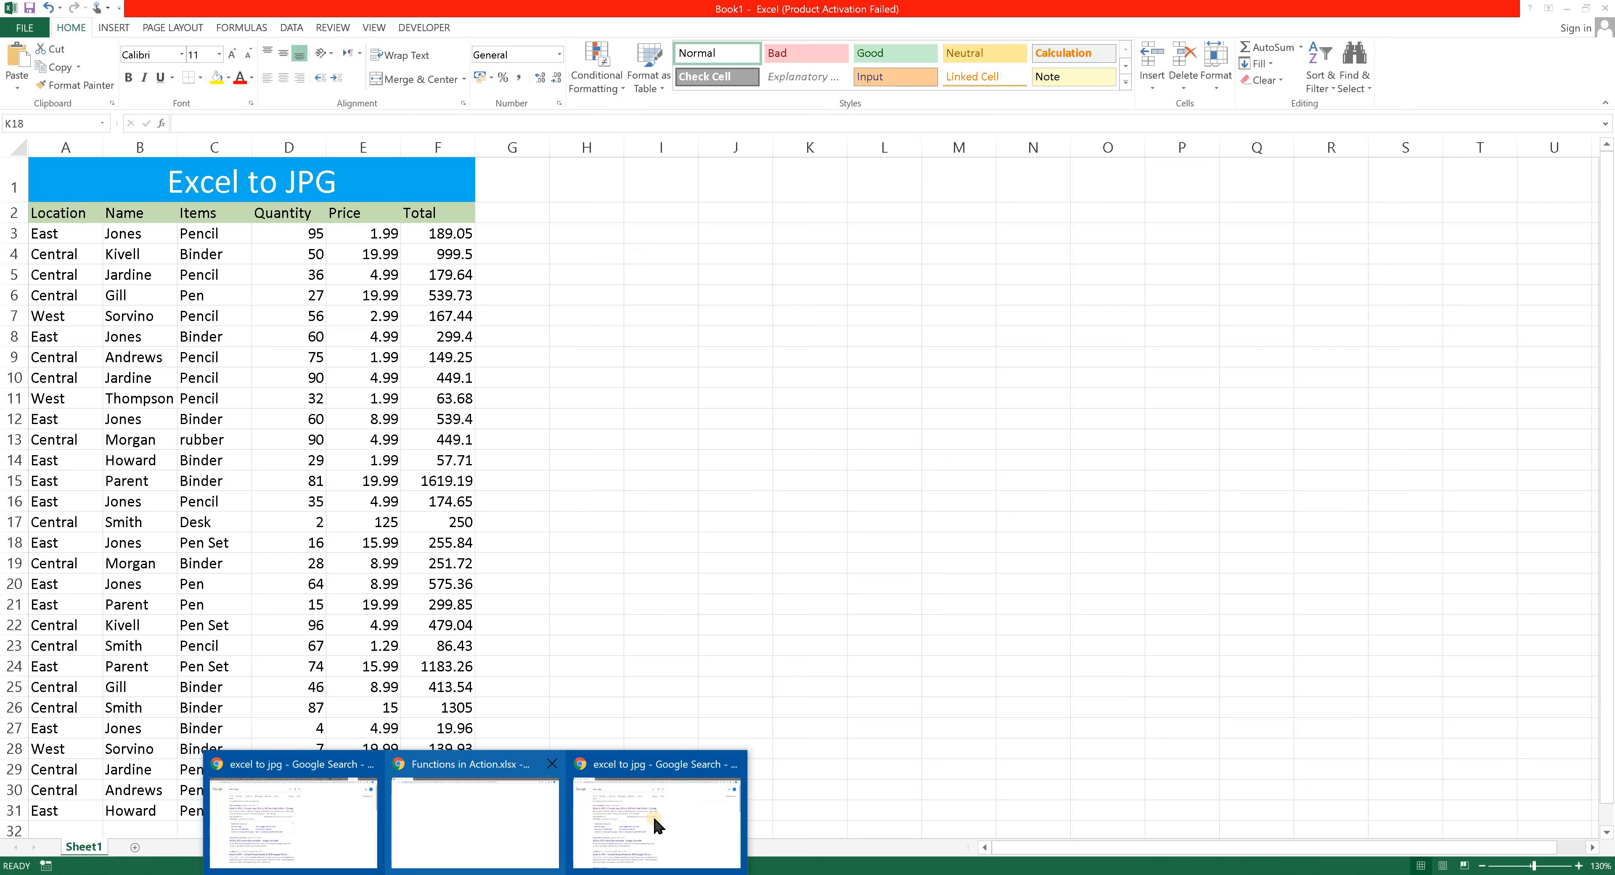
# Switch to Chrome and look through the Google search results for "excel to jpg"
pyautogui.click(658, 821)
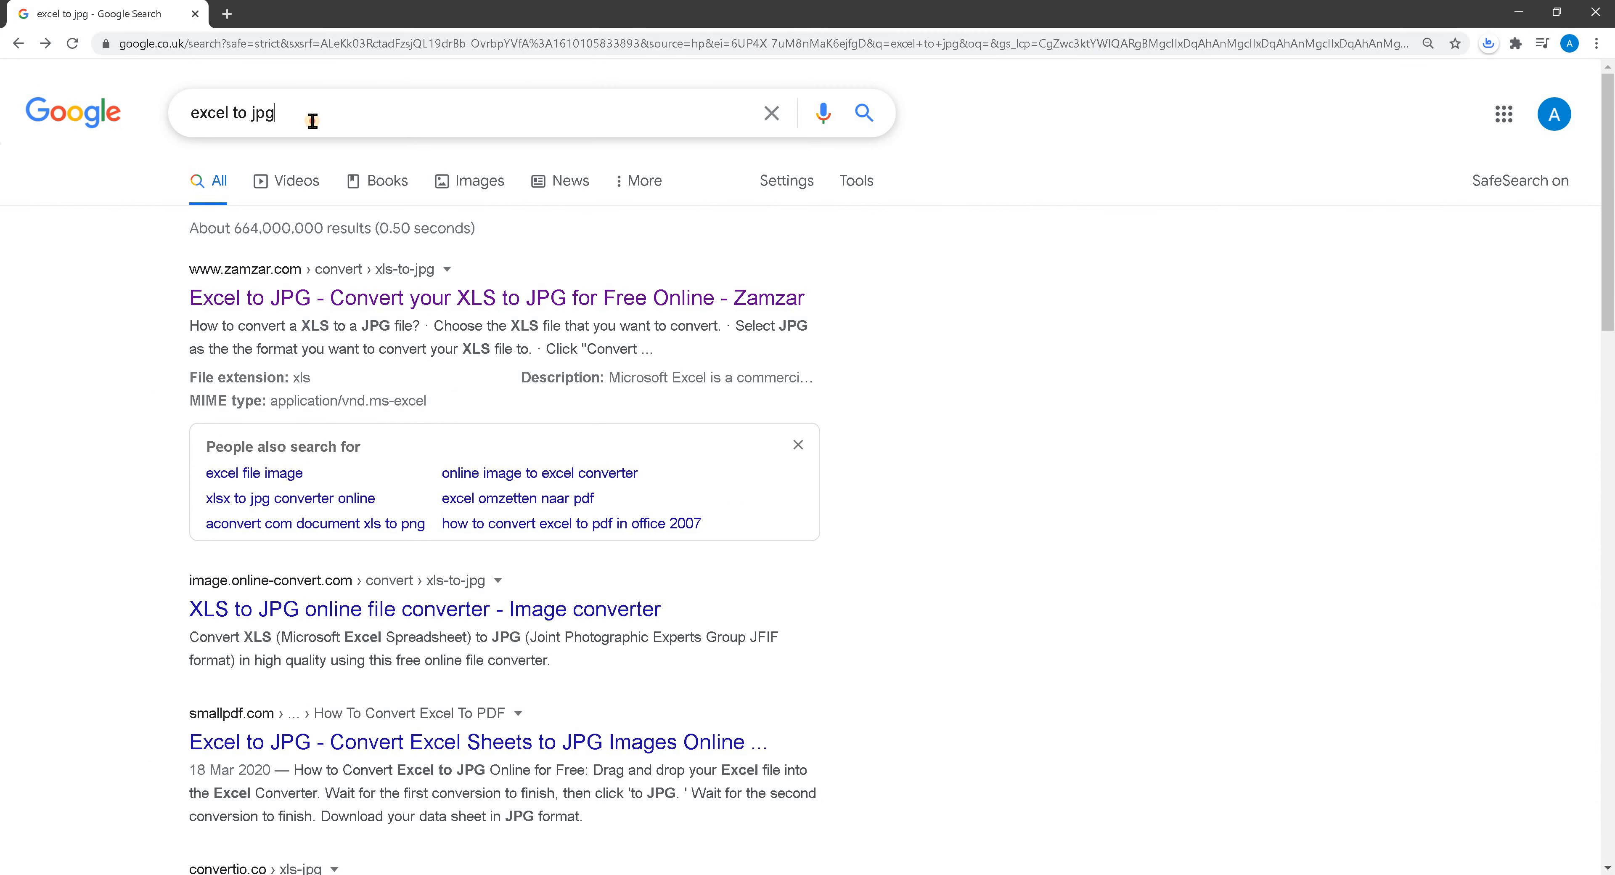
pyautogui.click(312, 121)
pyautogui.hotkey('ctrl', 'a')
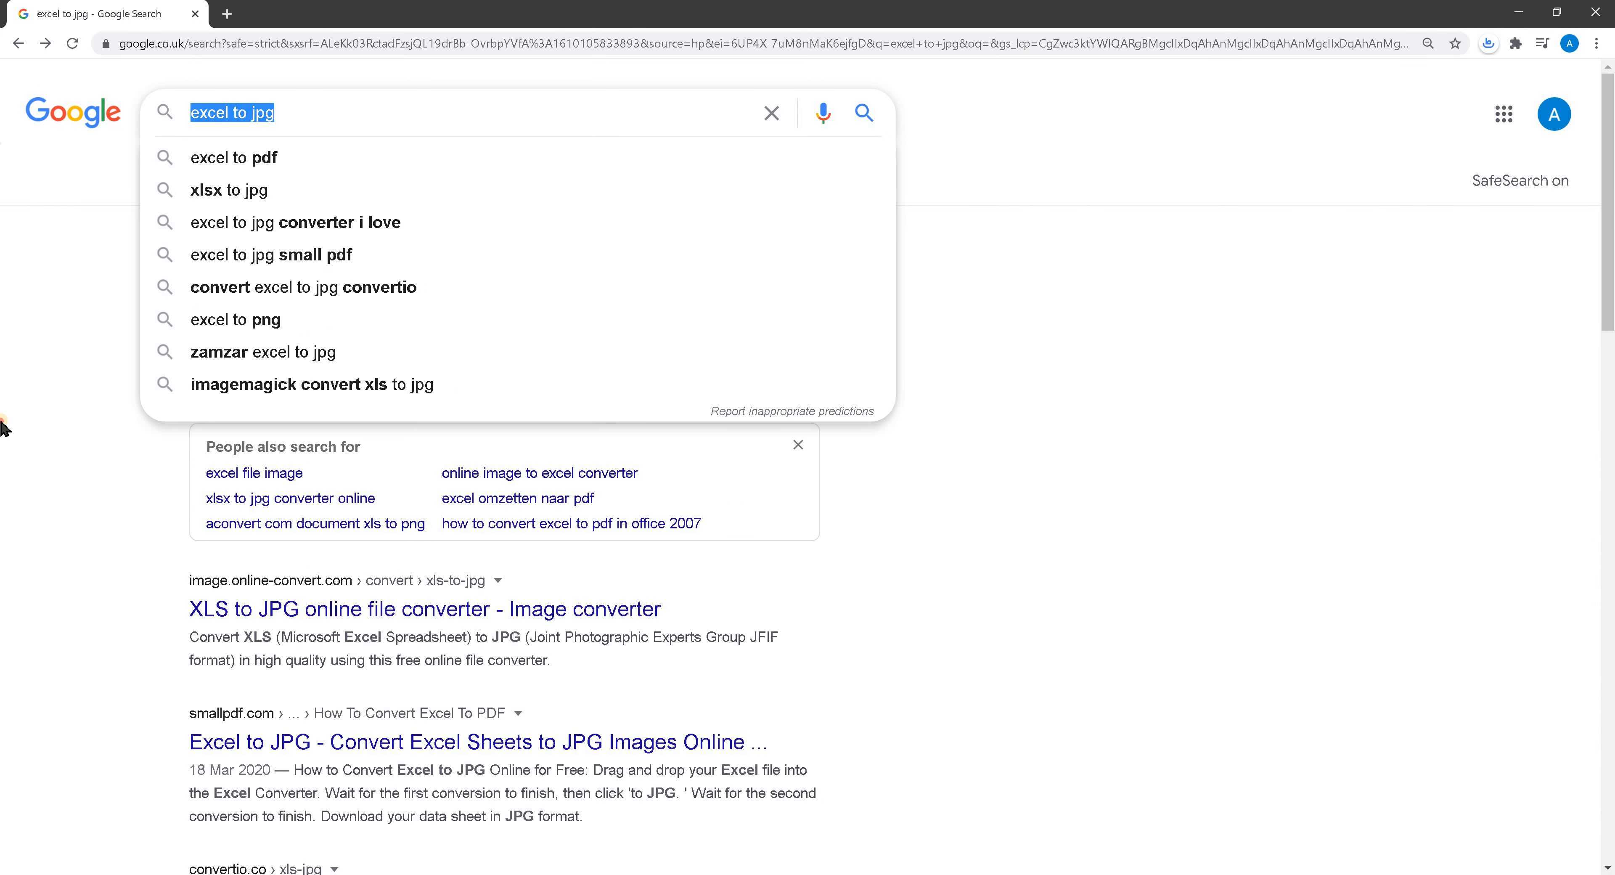
pyautogui.moveTo(1, 424); pyautogui.dragTo(338, 278)
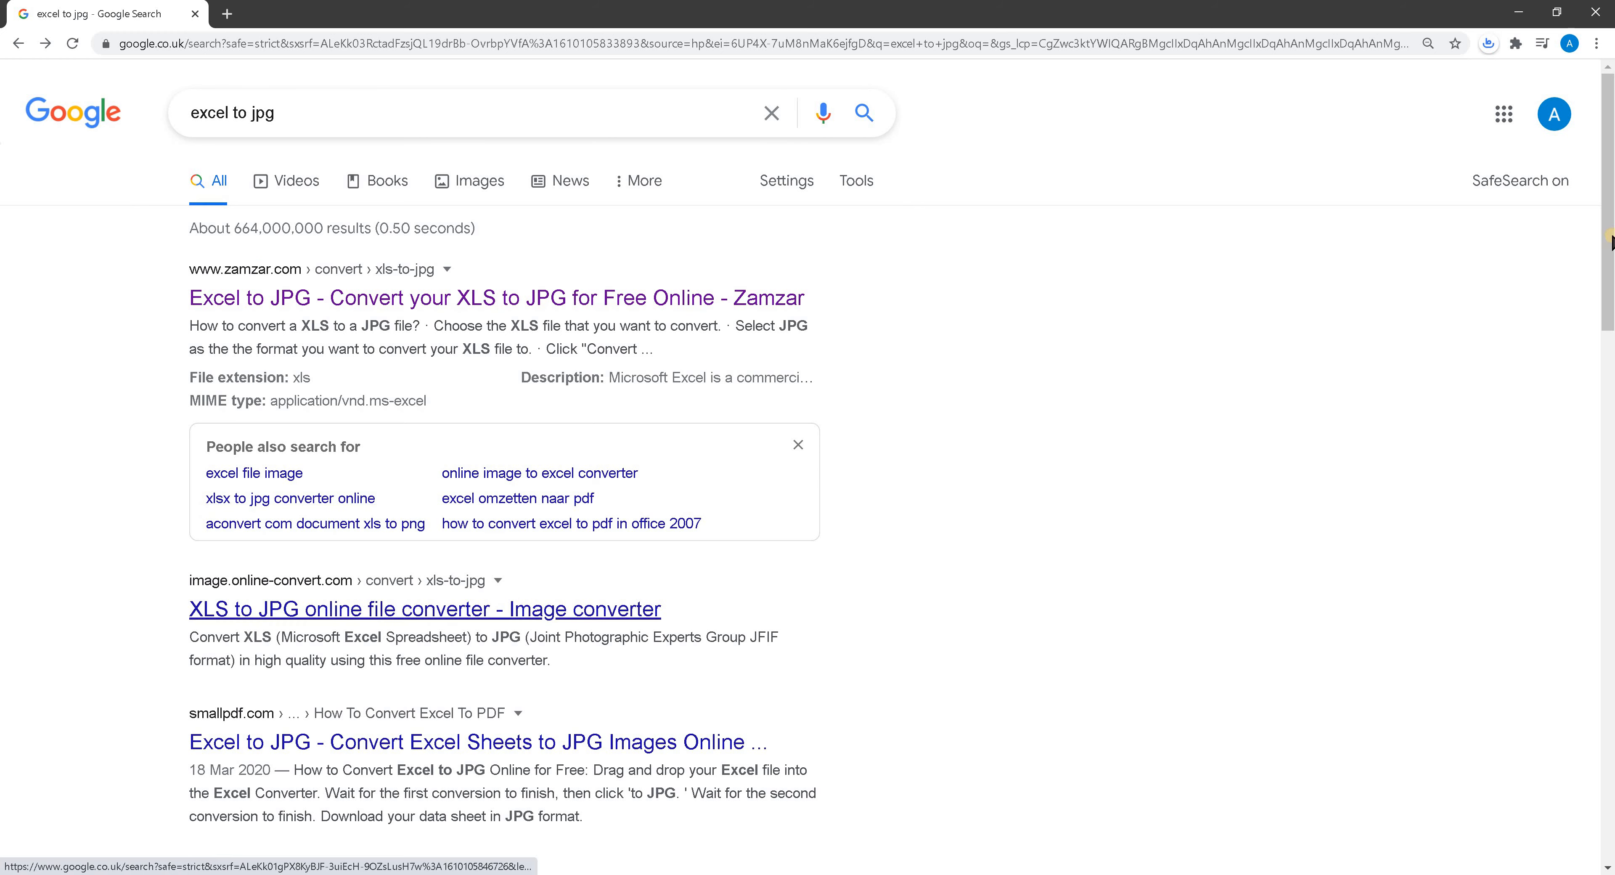
pyautogui.scroll(-6, 1610, 244)
pyautogui.scroll(-10, 1575, 530)
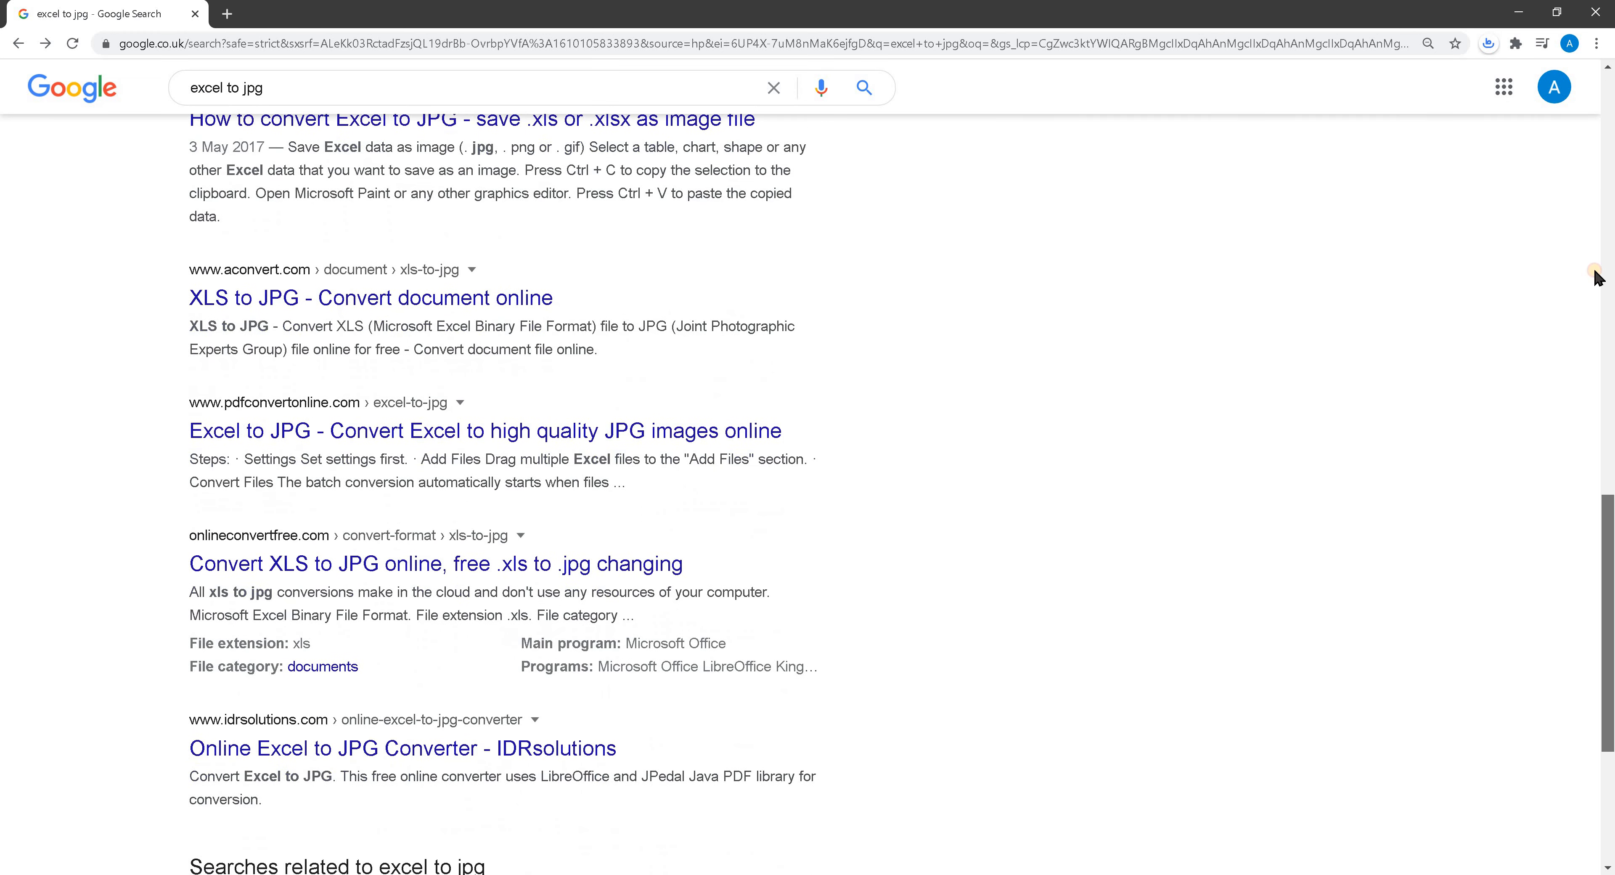
pyautogui.scroll(16, 1595, 281)
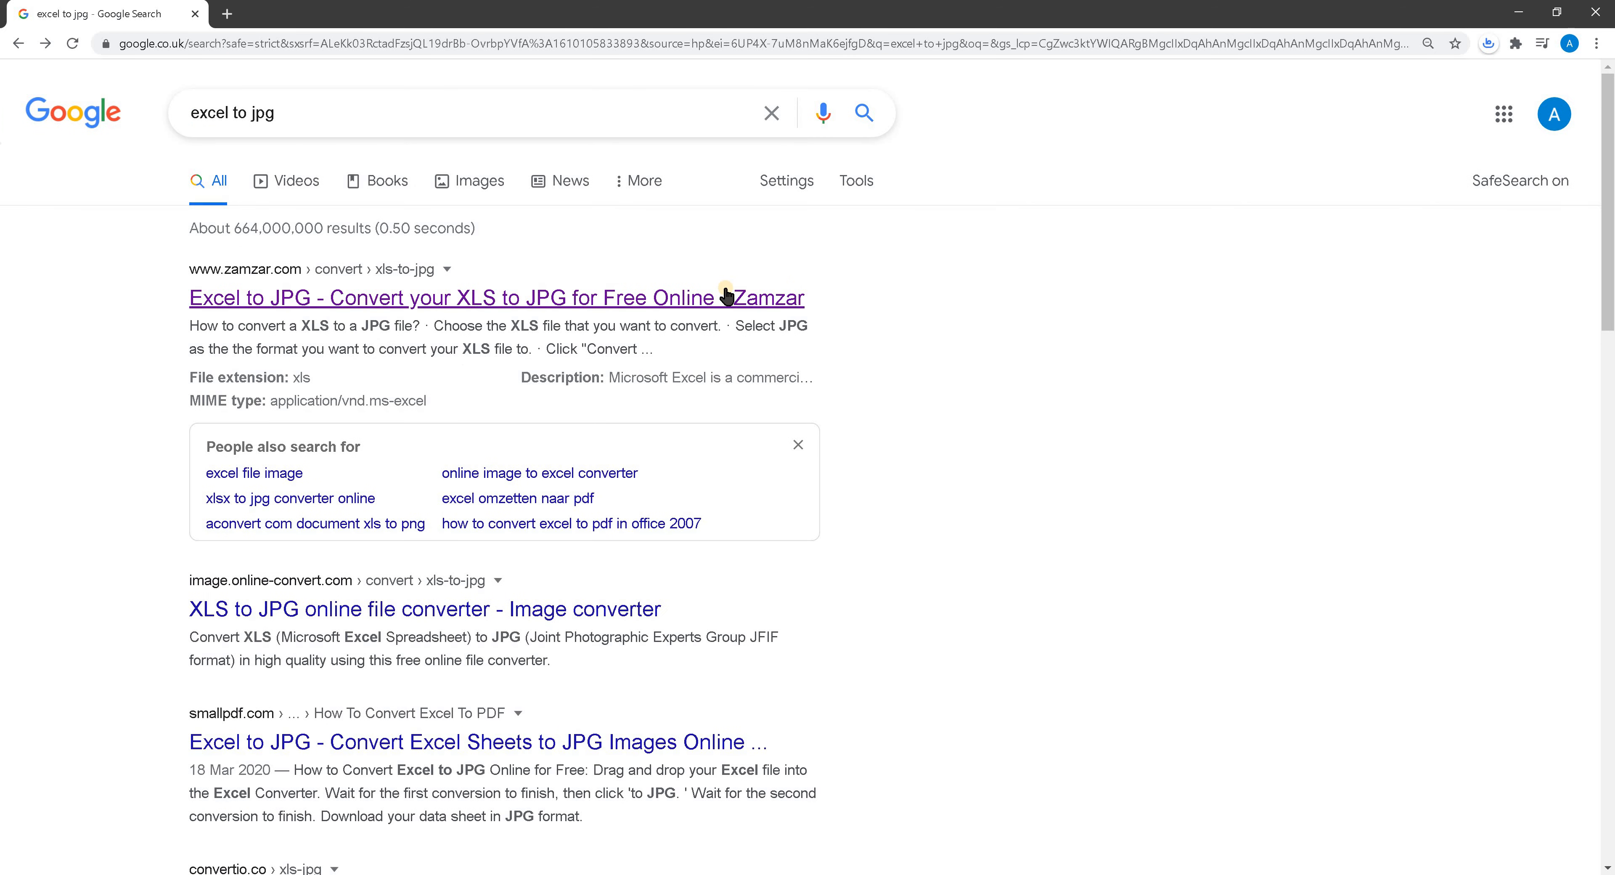
# Open the Zamzar Excel to JPG result and examine the page's XLS to JPG conversion steps
pyautogui.click(698, 298)
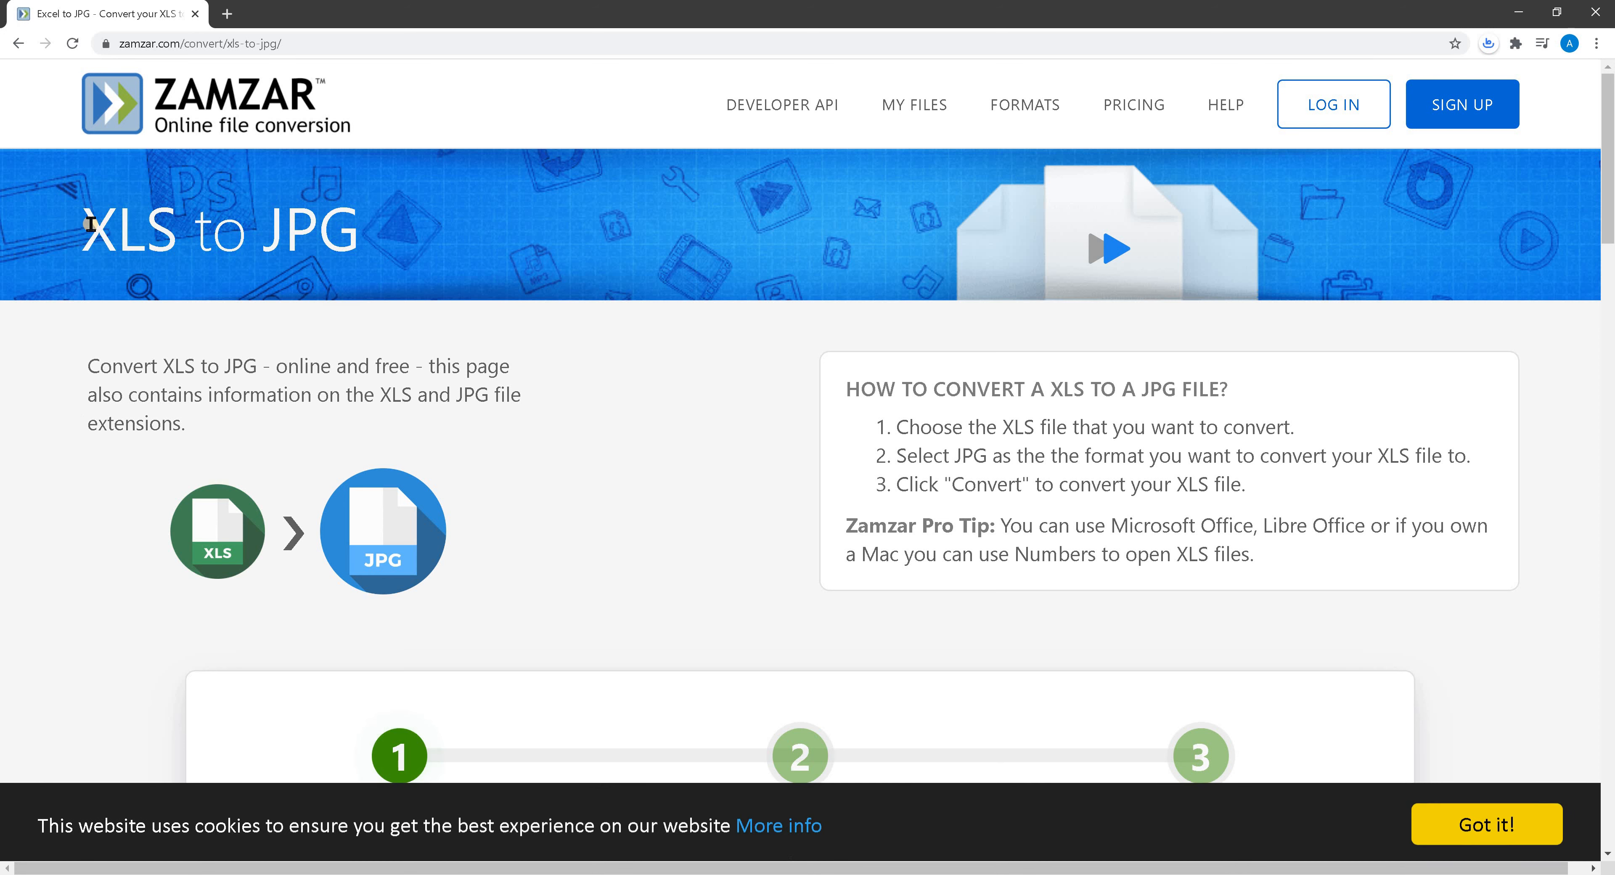
pyautogui.moveTo(90, 224); pyautogui.dragTo(361, 229)
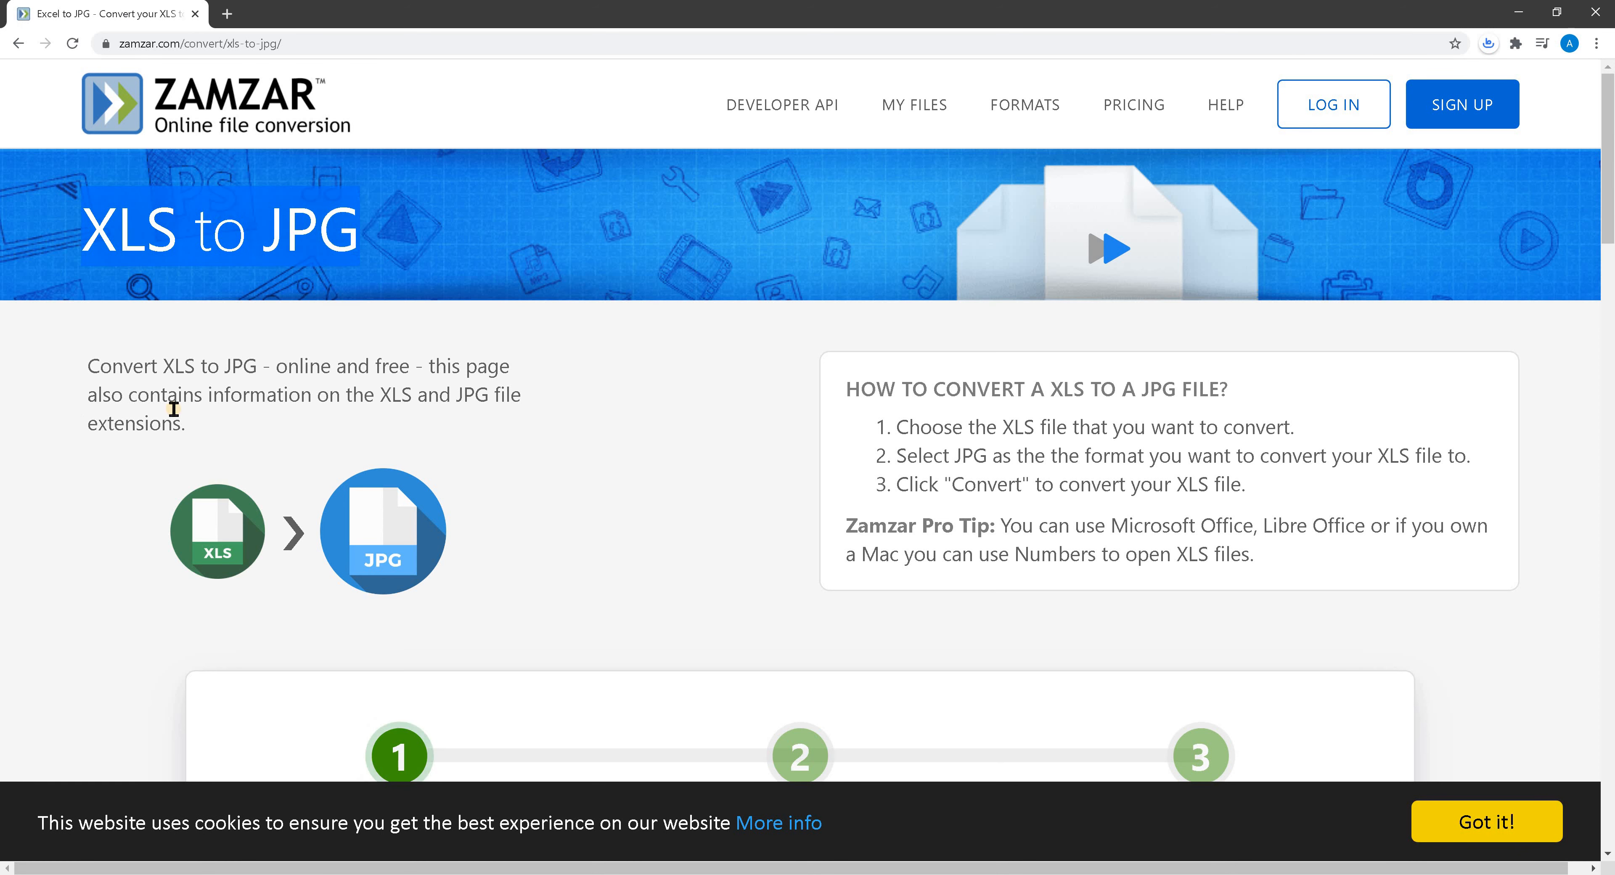
pyautogui.click(198, 69)
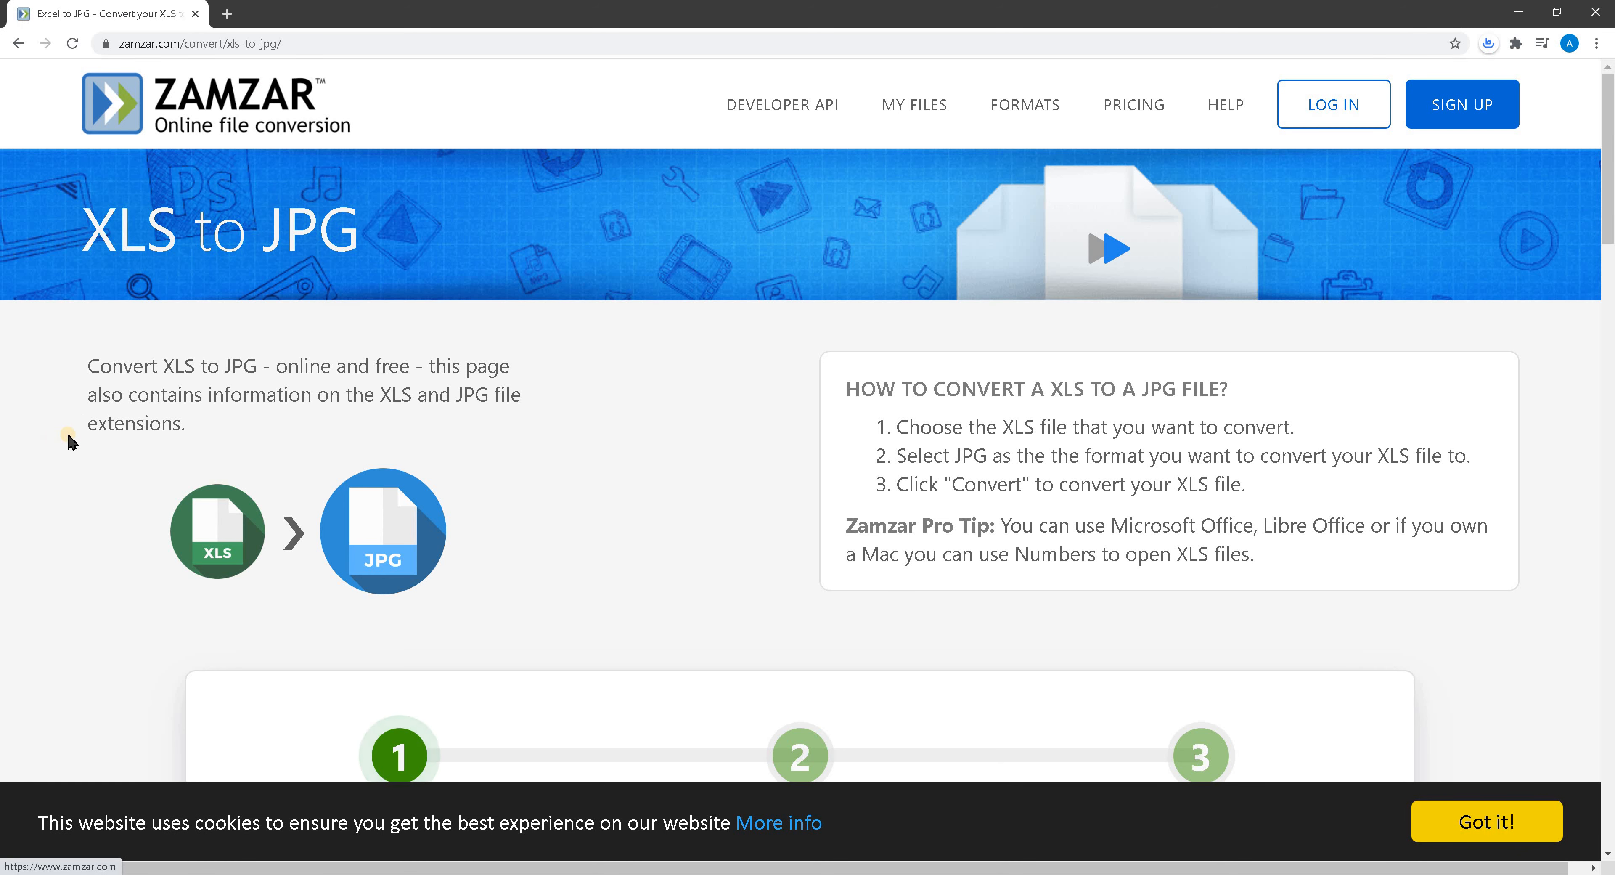
pyautogui.scroll(-5, 68, 441)
pyautogui.scroll(1, 64, 438)
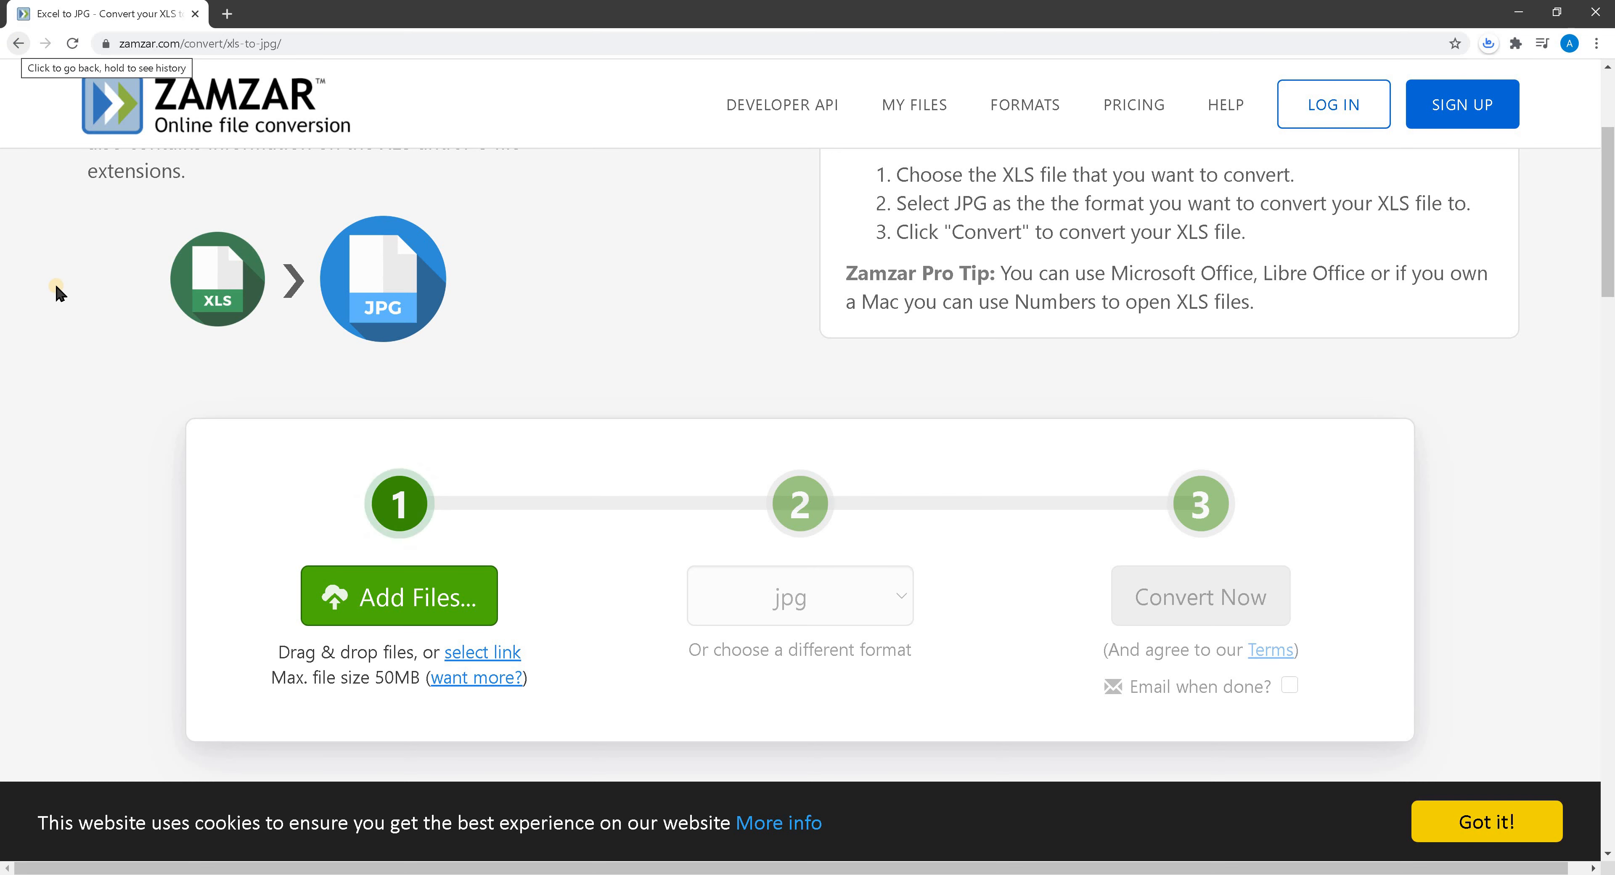
pyautogui.scroll(4, 113, 228)
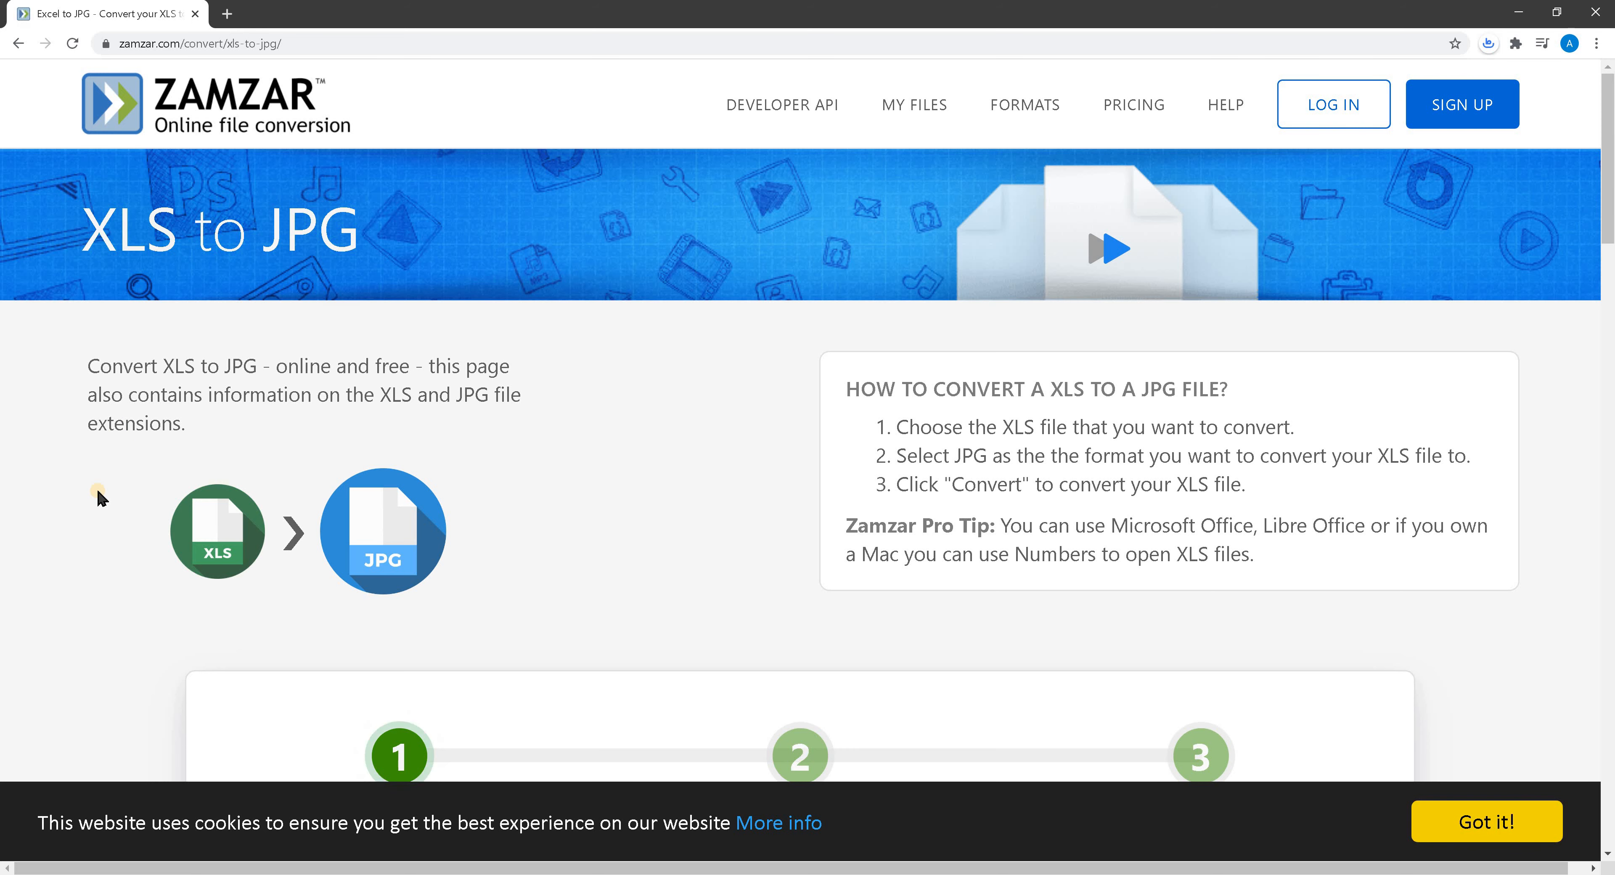
pyautogui.scroll(-1, 98, 497)
pyautogui.scroll(-2, 98, 496)
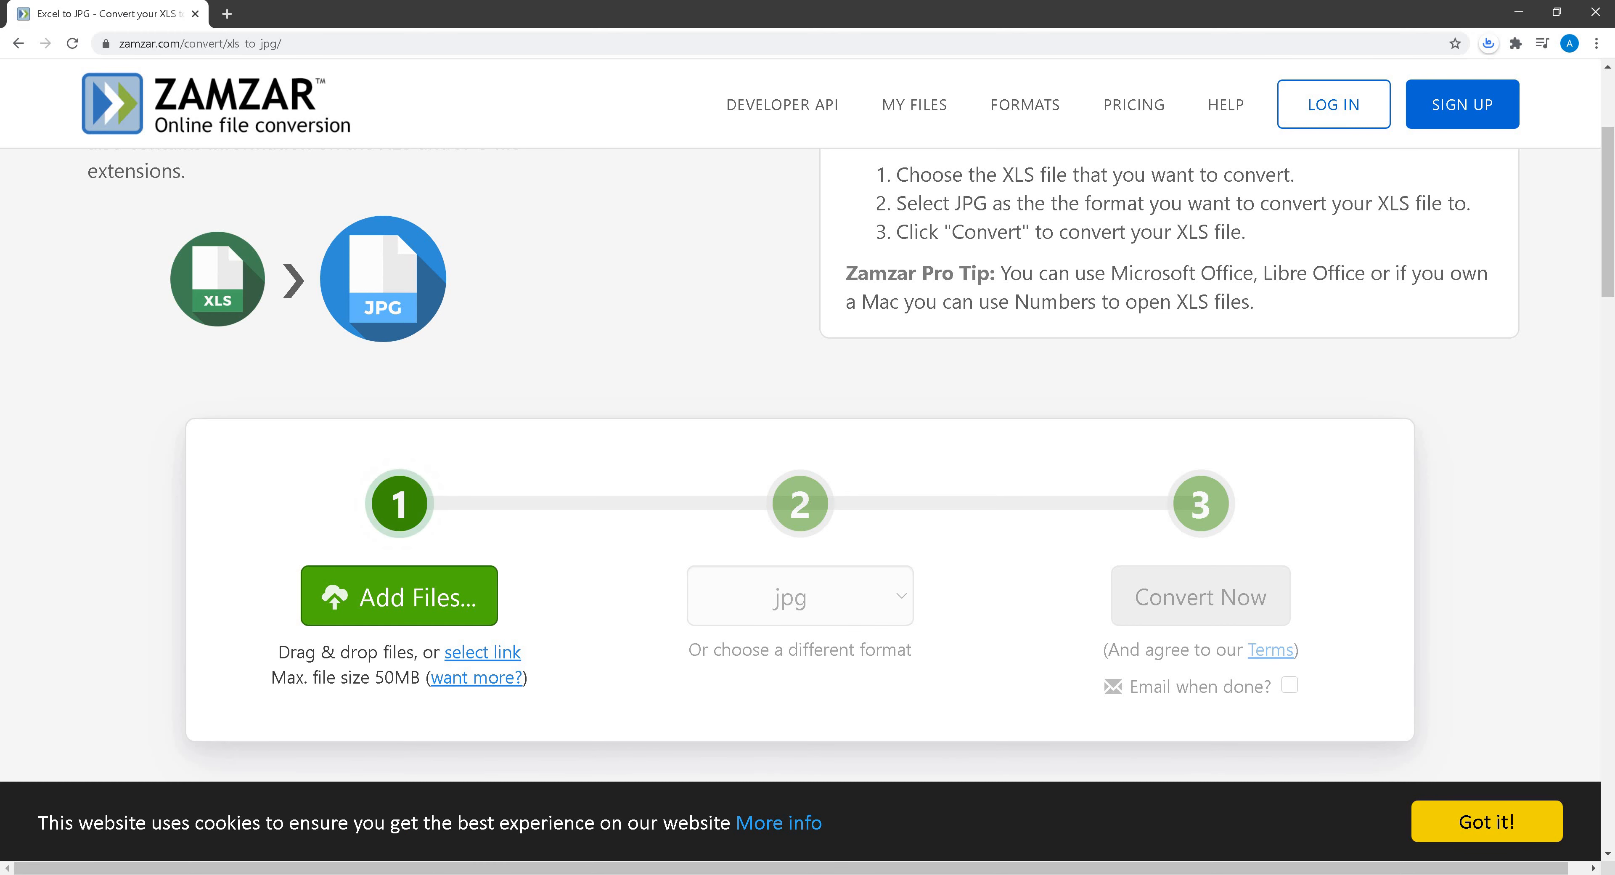
# Switch to the Book1 workbook in Excel and copy the whole table, A1:F31, including its title and header rows
pyautogui.moveTo(434, 874)
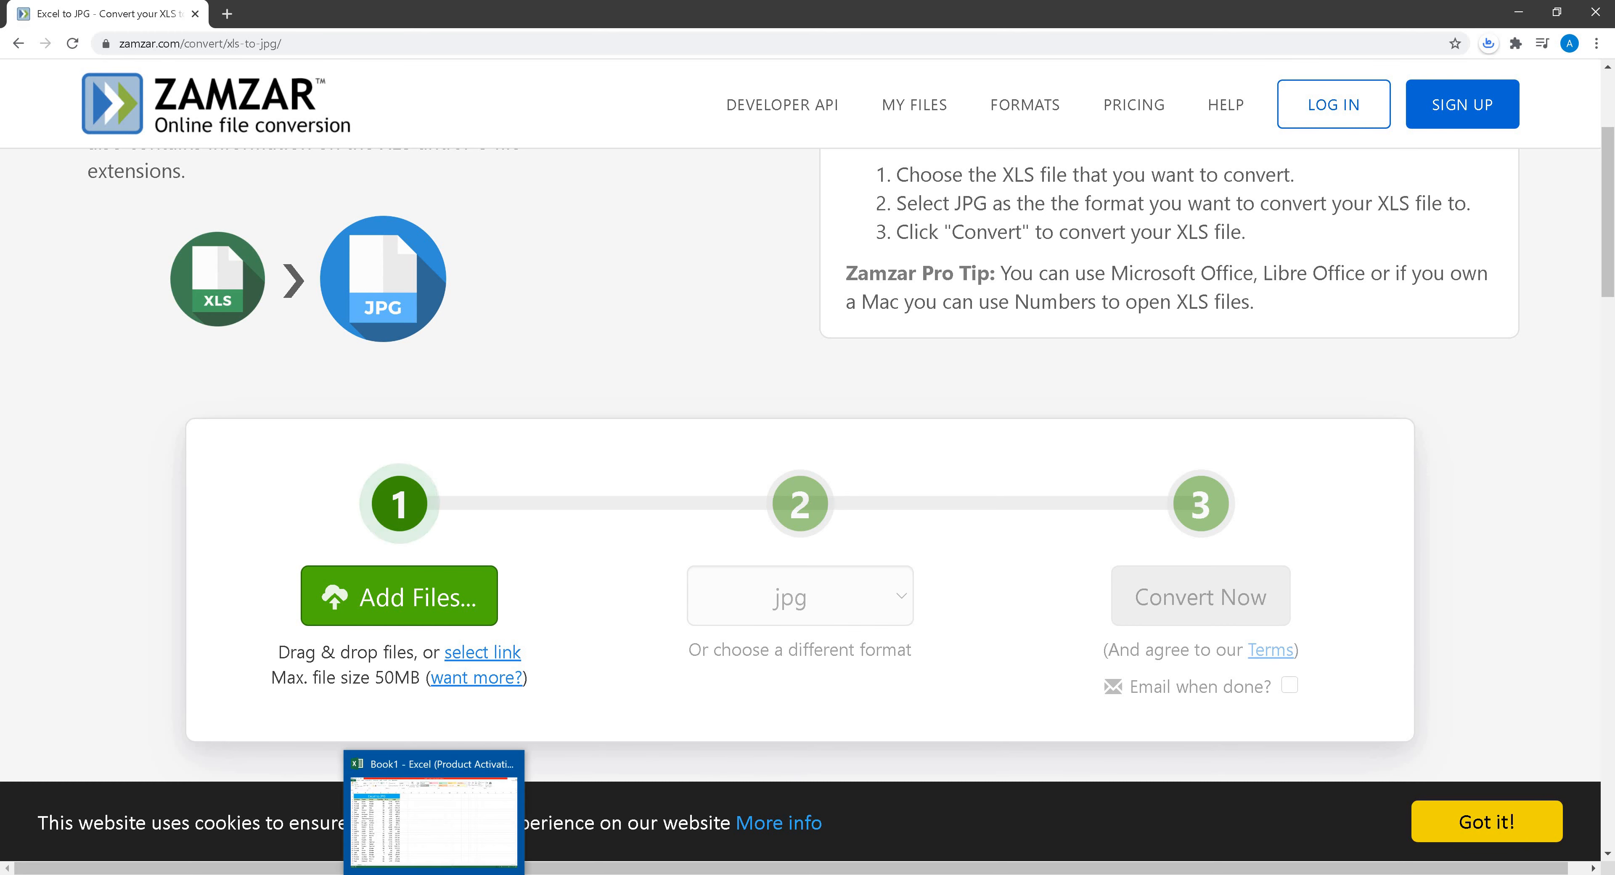
pyautogui.click(432, 853)
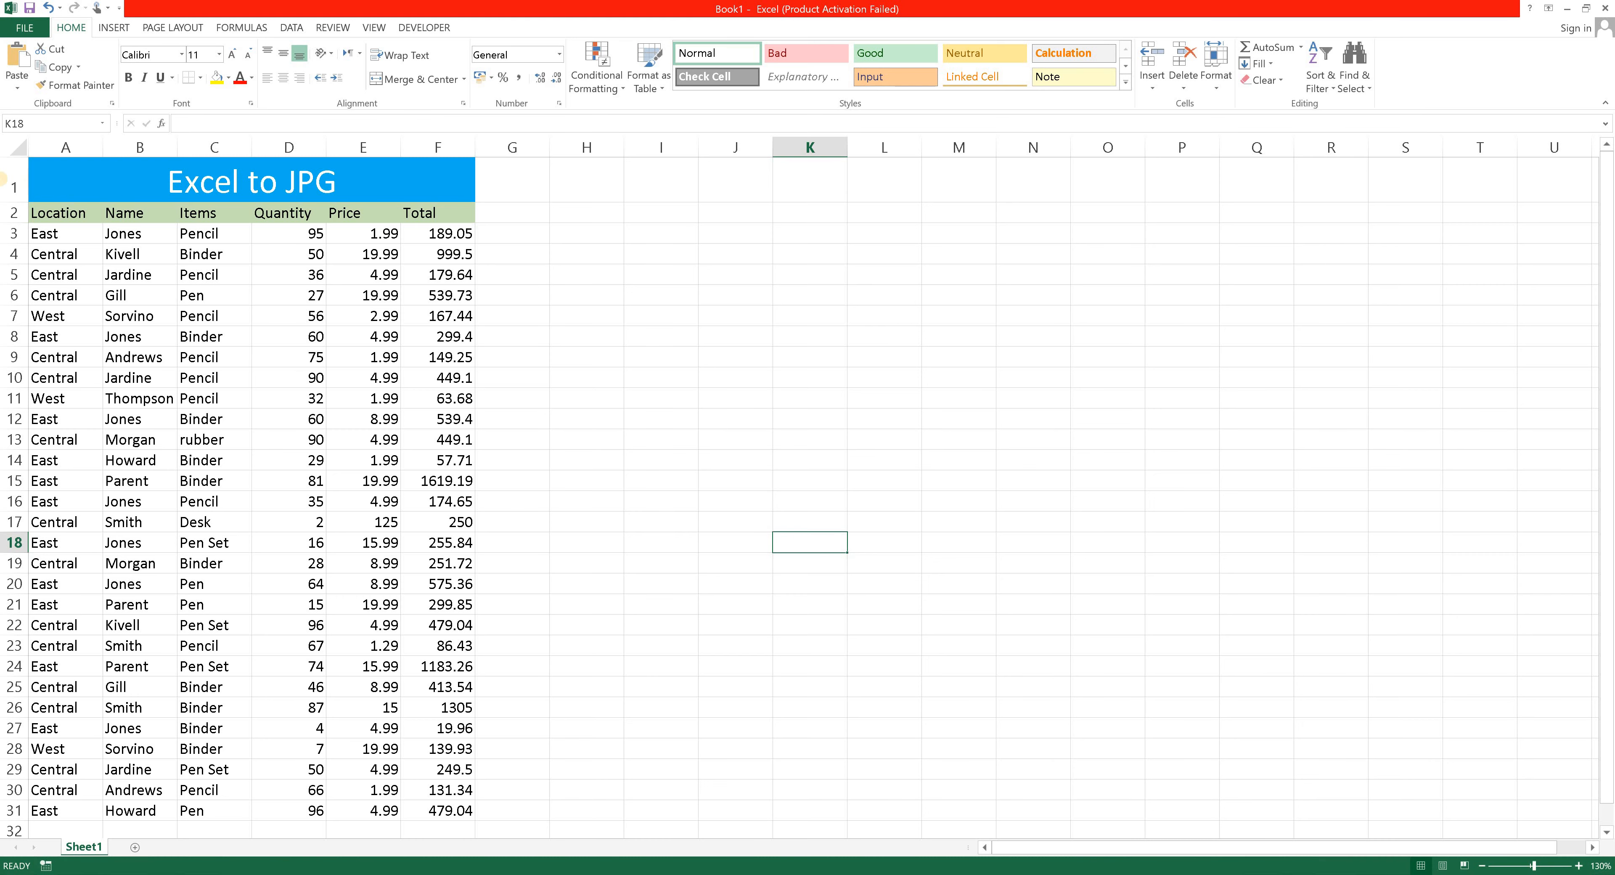
pyautogui.moveTo(97, 187); pyautogui.dragTo(468, 810)
pyautogui.click(547, 793)
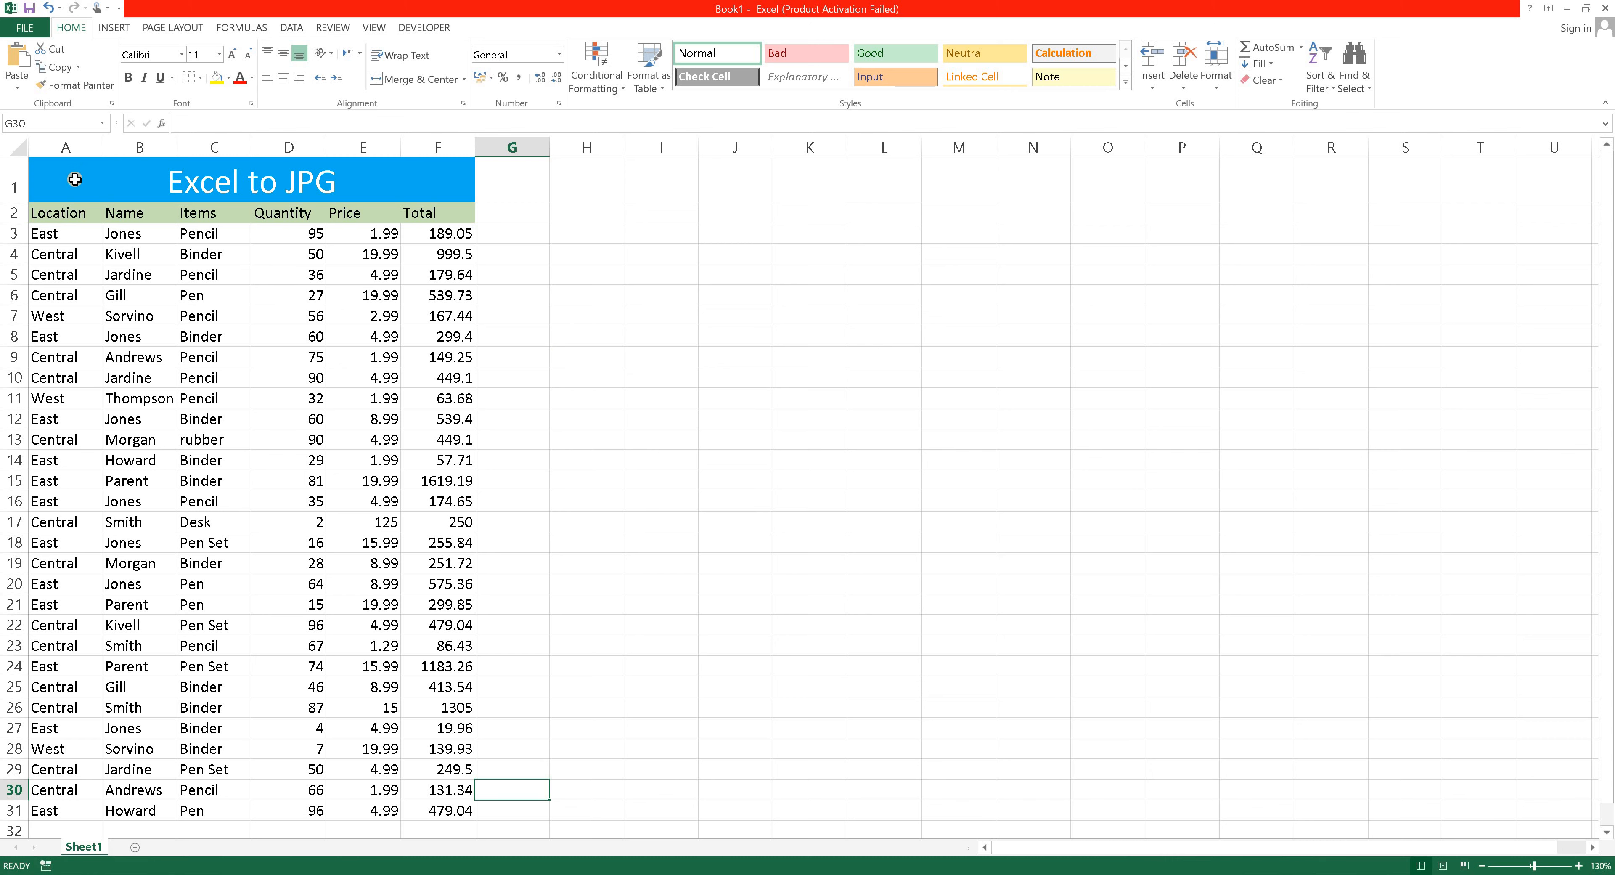
pyautogui.moveTo(75, 180); pyautogui.dragTo(30, 810)
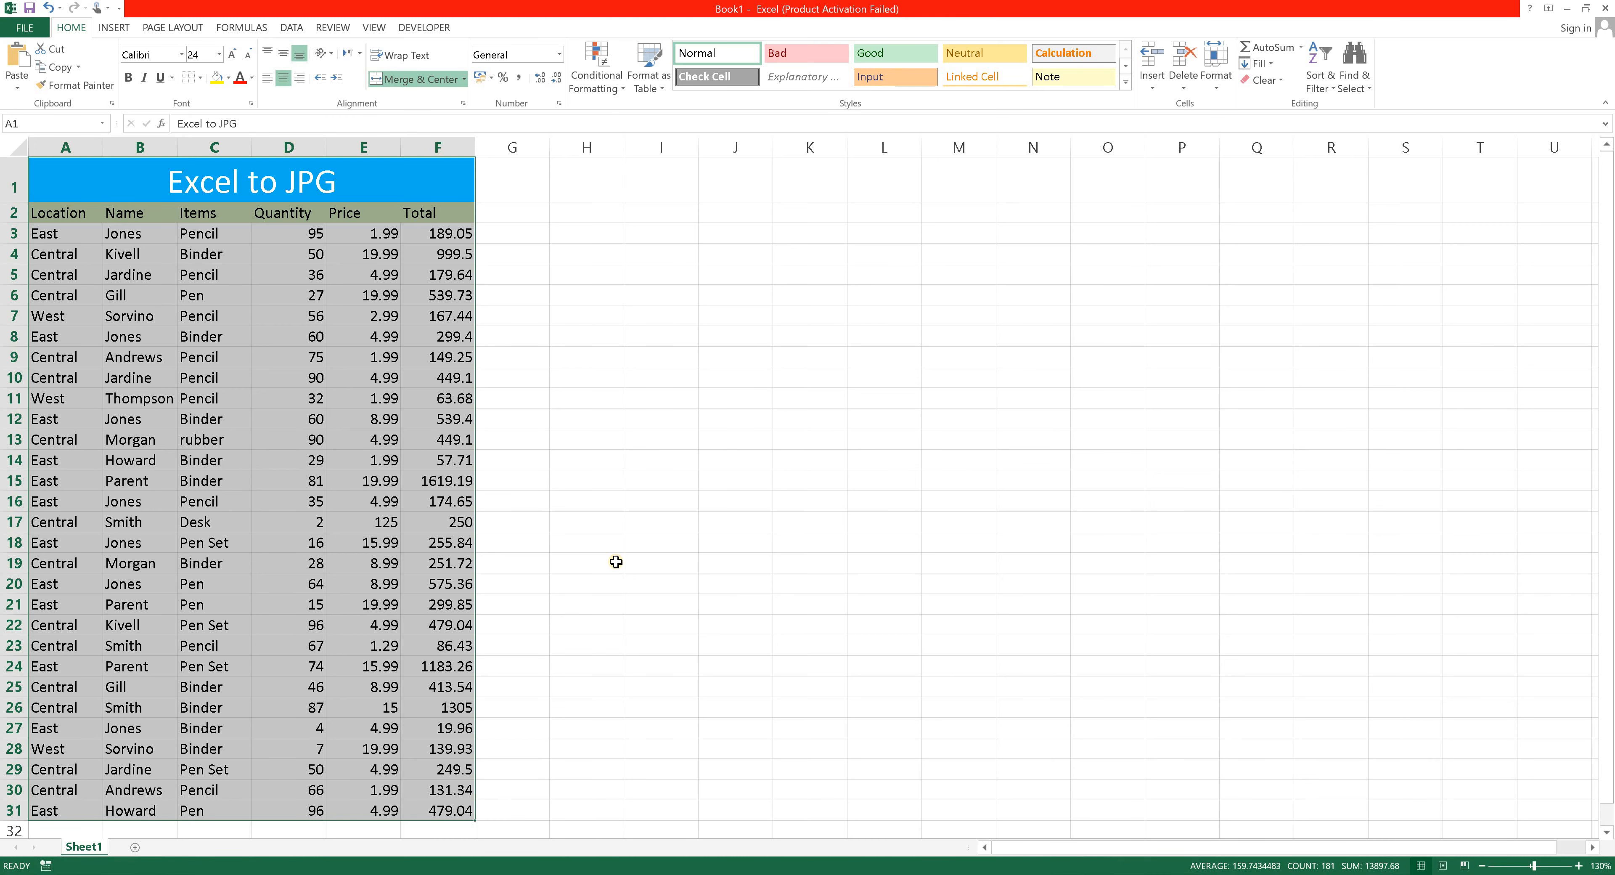
pyautogui.moveTo(113, 278); pyautogui.dragTo(355, 507)
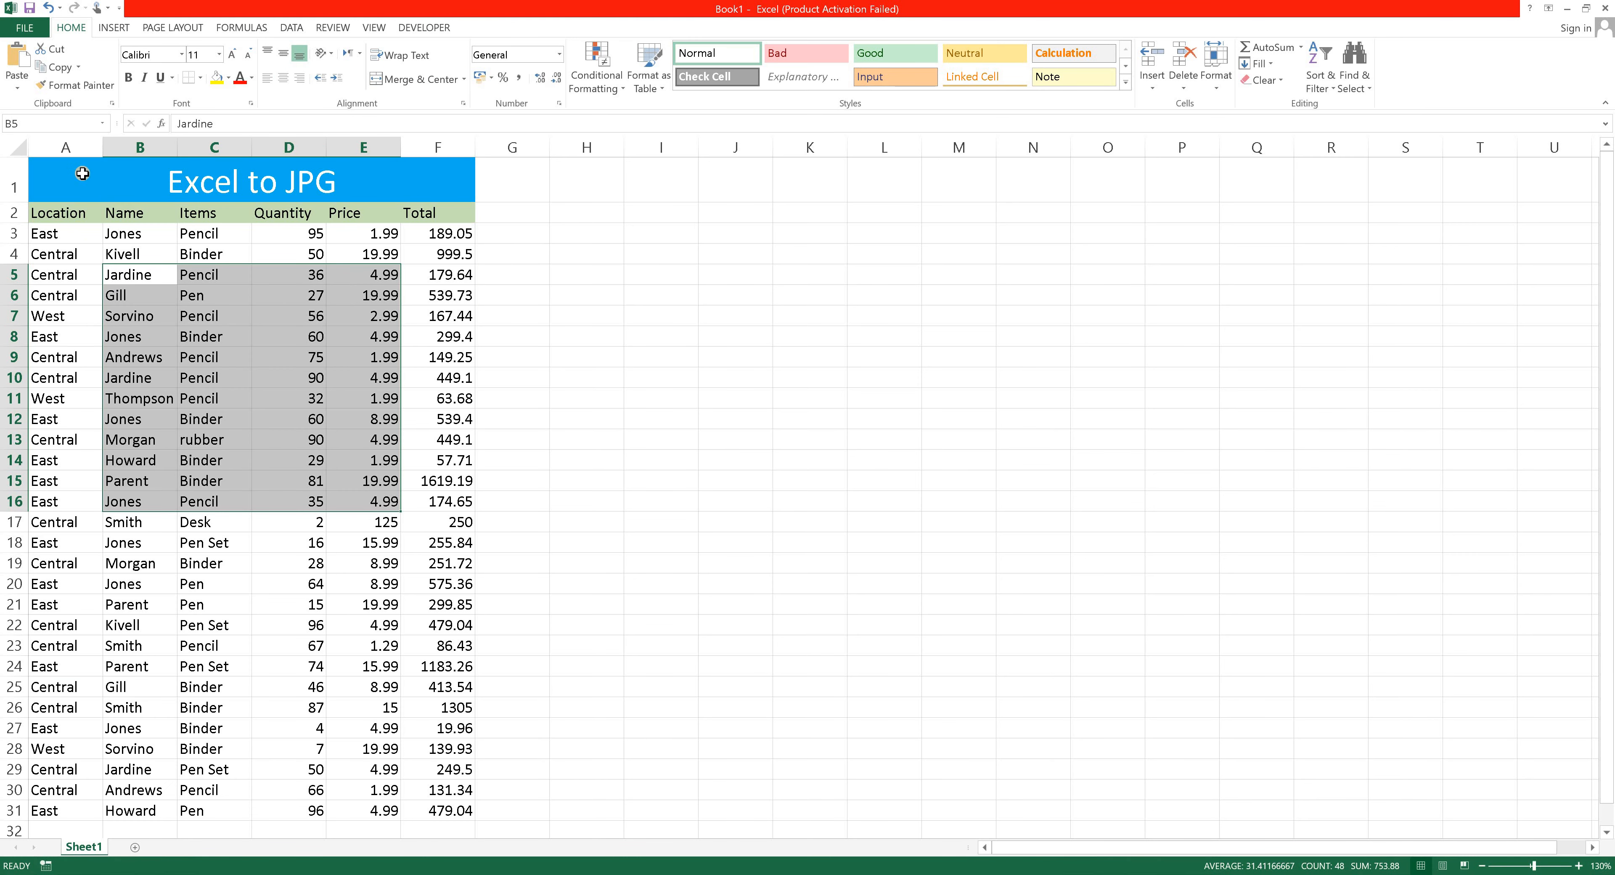
pyautogui.moveTo(82, 175); pyautogui.dragTo(416, 824)
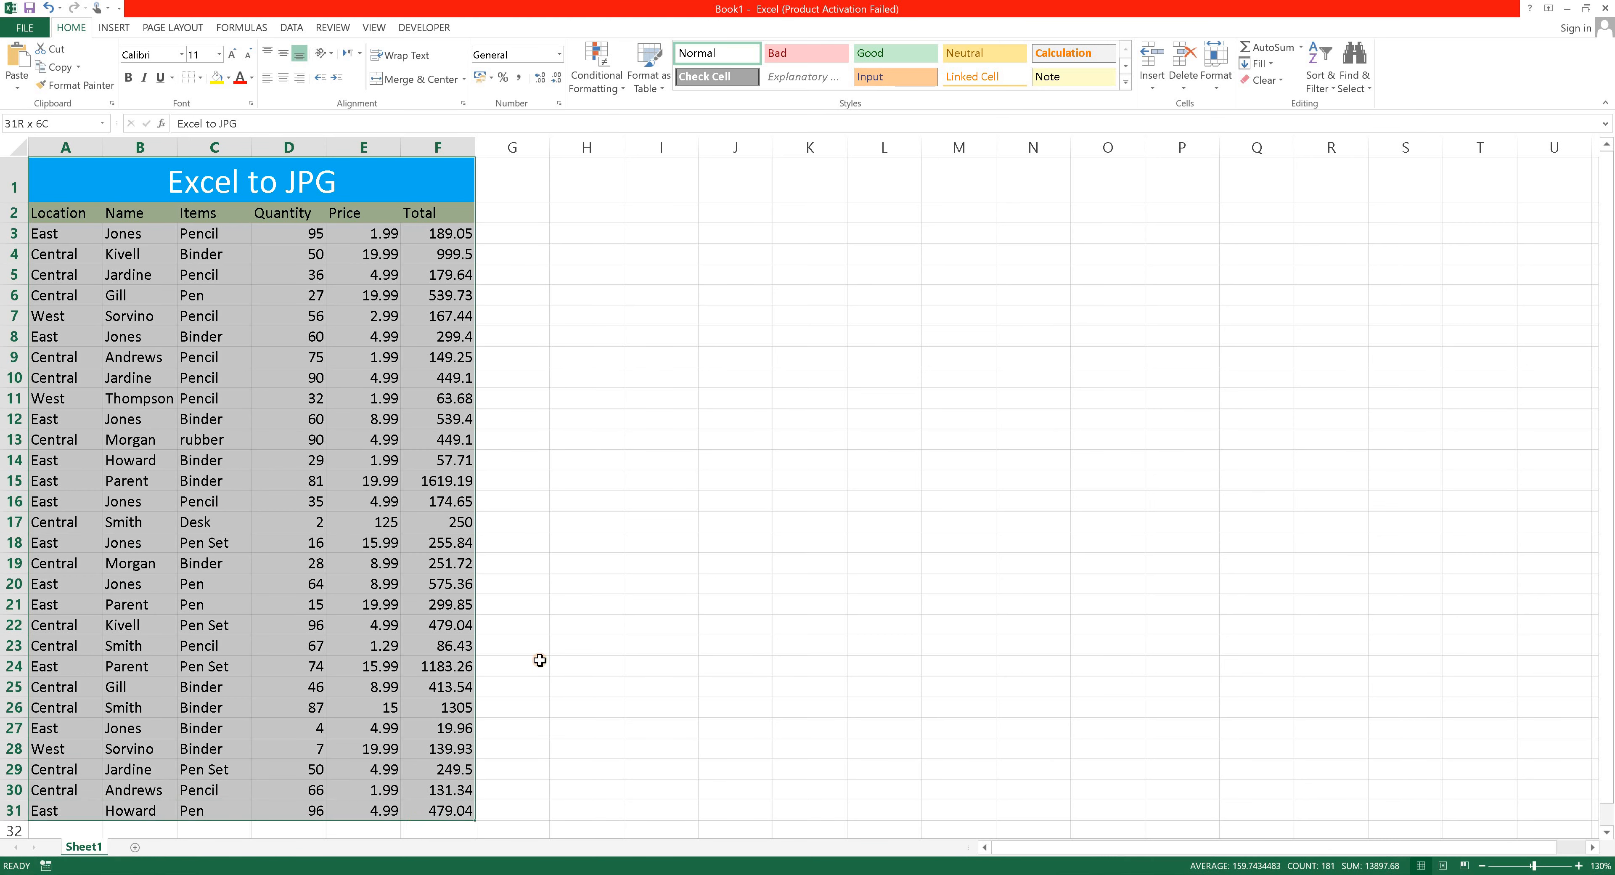
pyautogui.rightClick(222, 243)
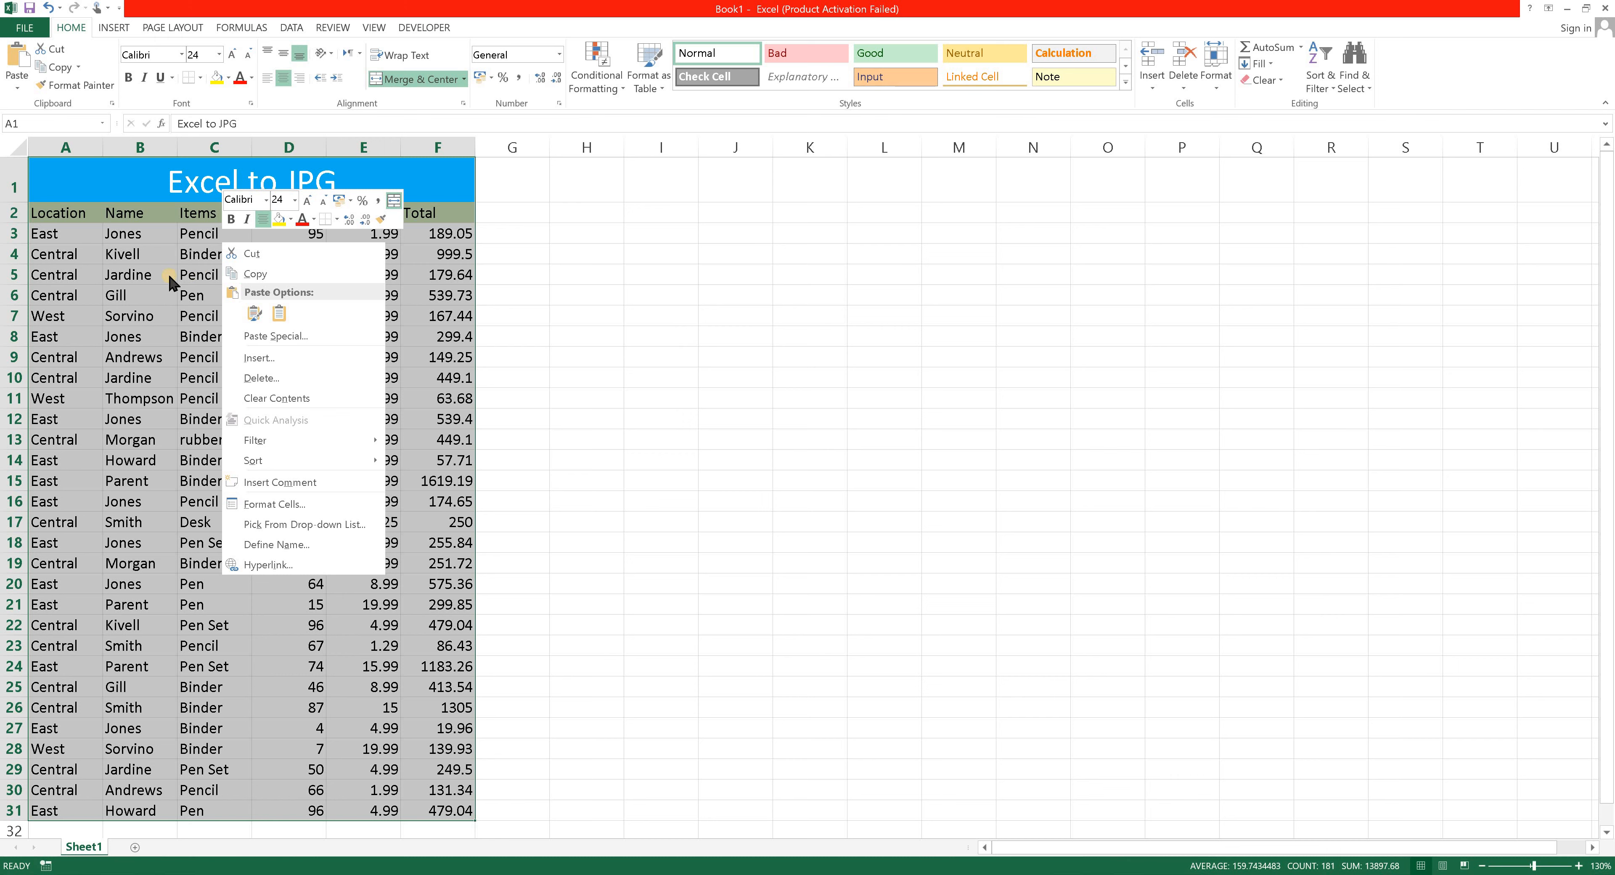
pyautogui.click(276, 278)
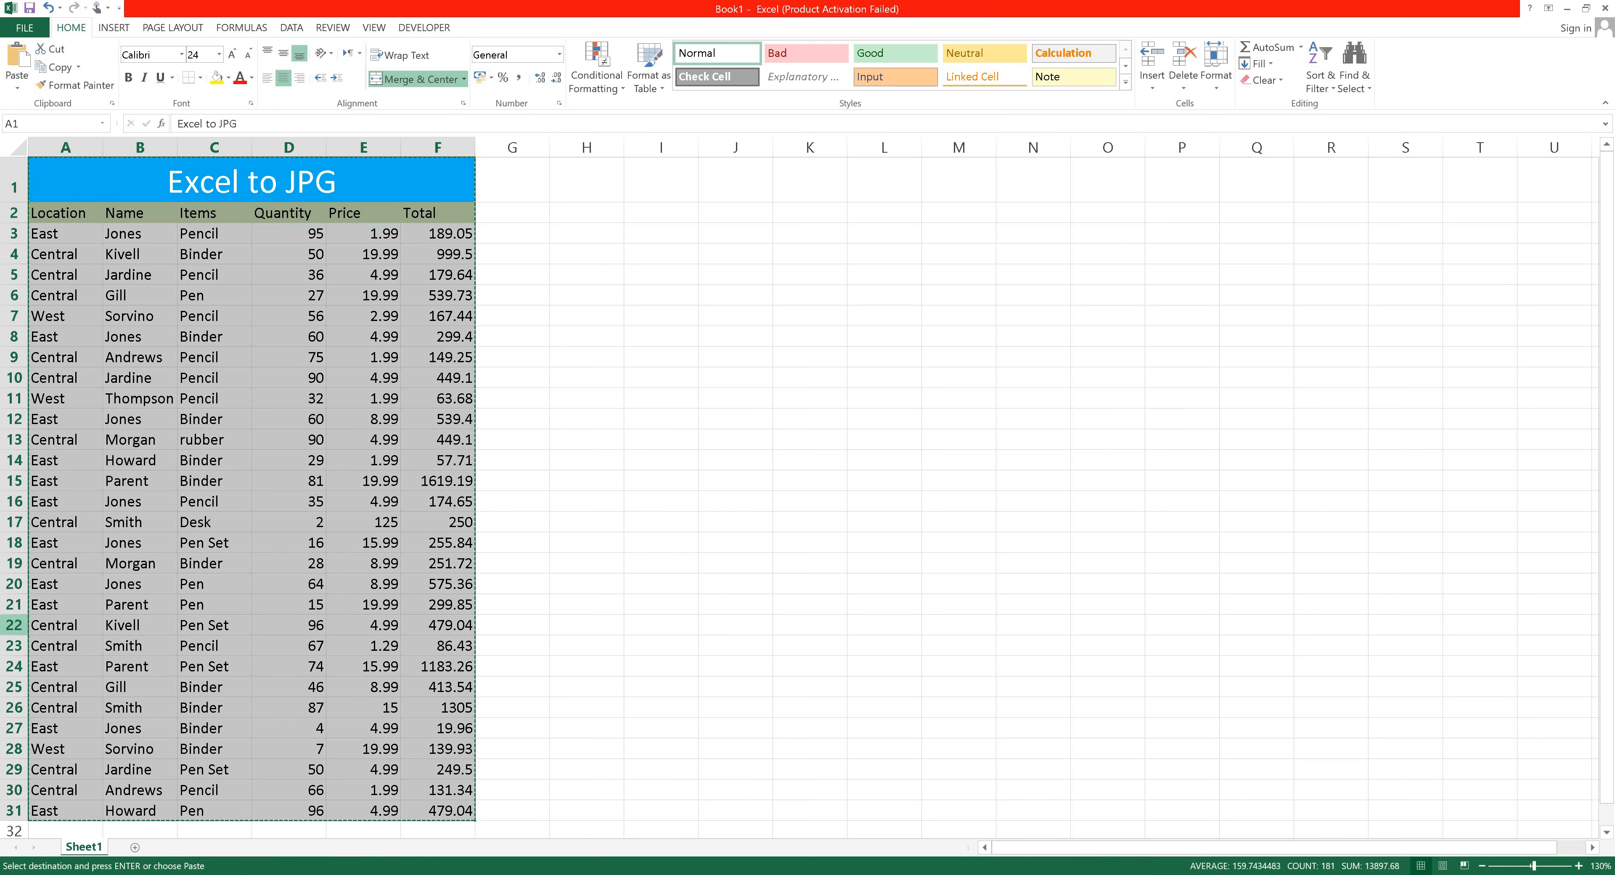
# Launch Paint and paste the copied Excel table onto the blank canvas, leaving it deselected
pyautogui.click(15, 874)
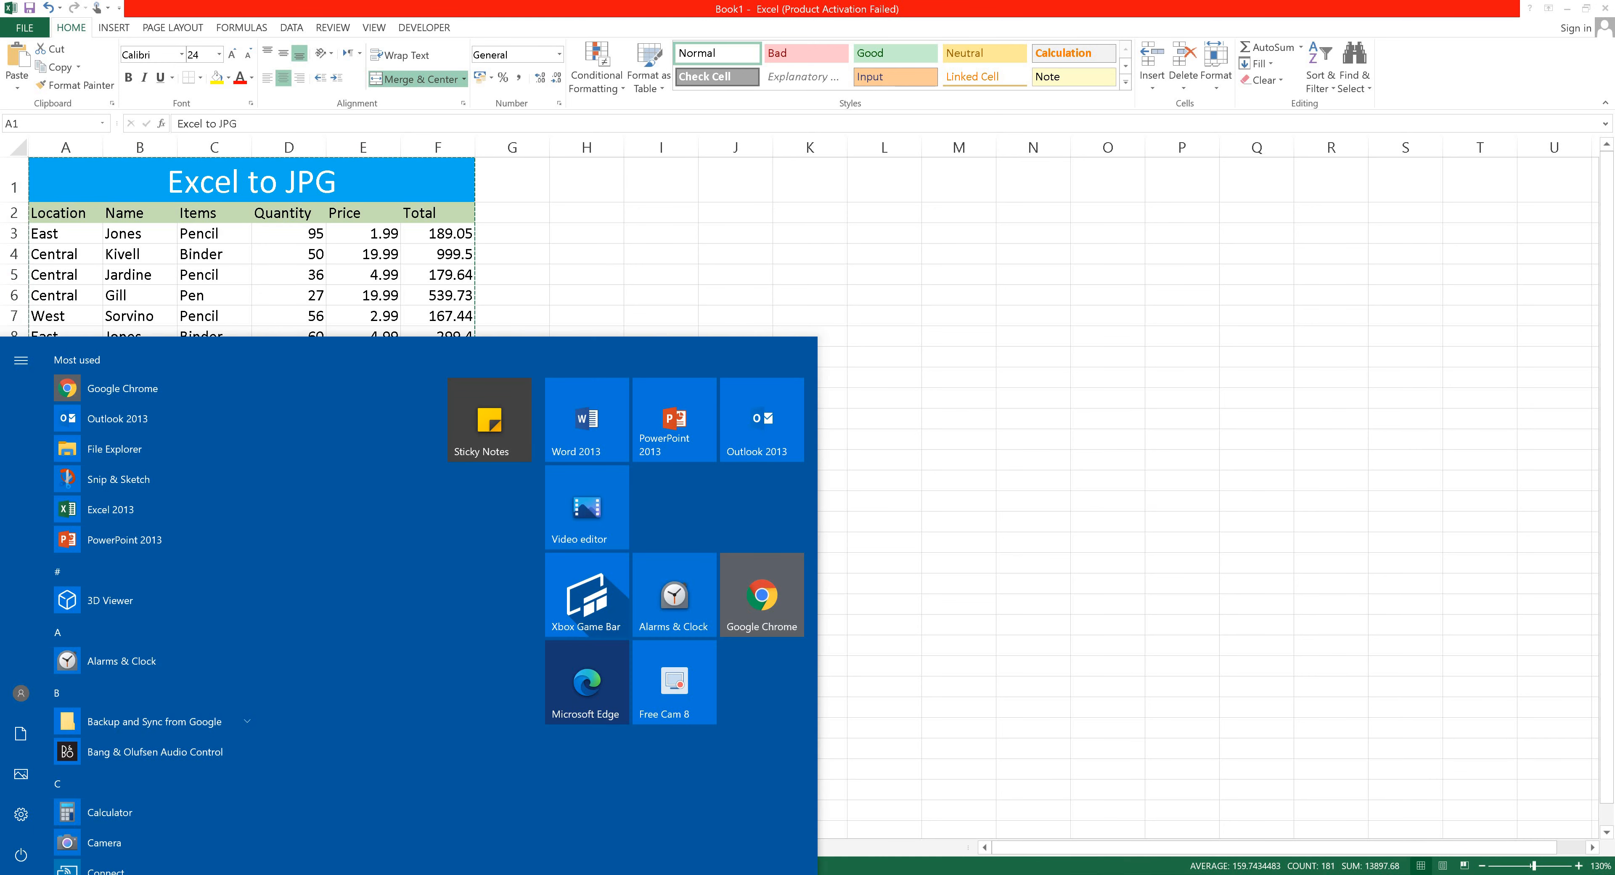
pyautogui.write('pai')
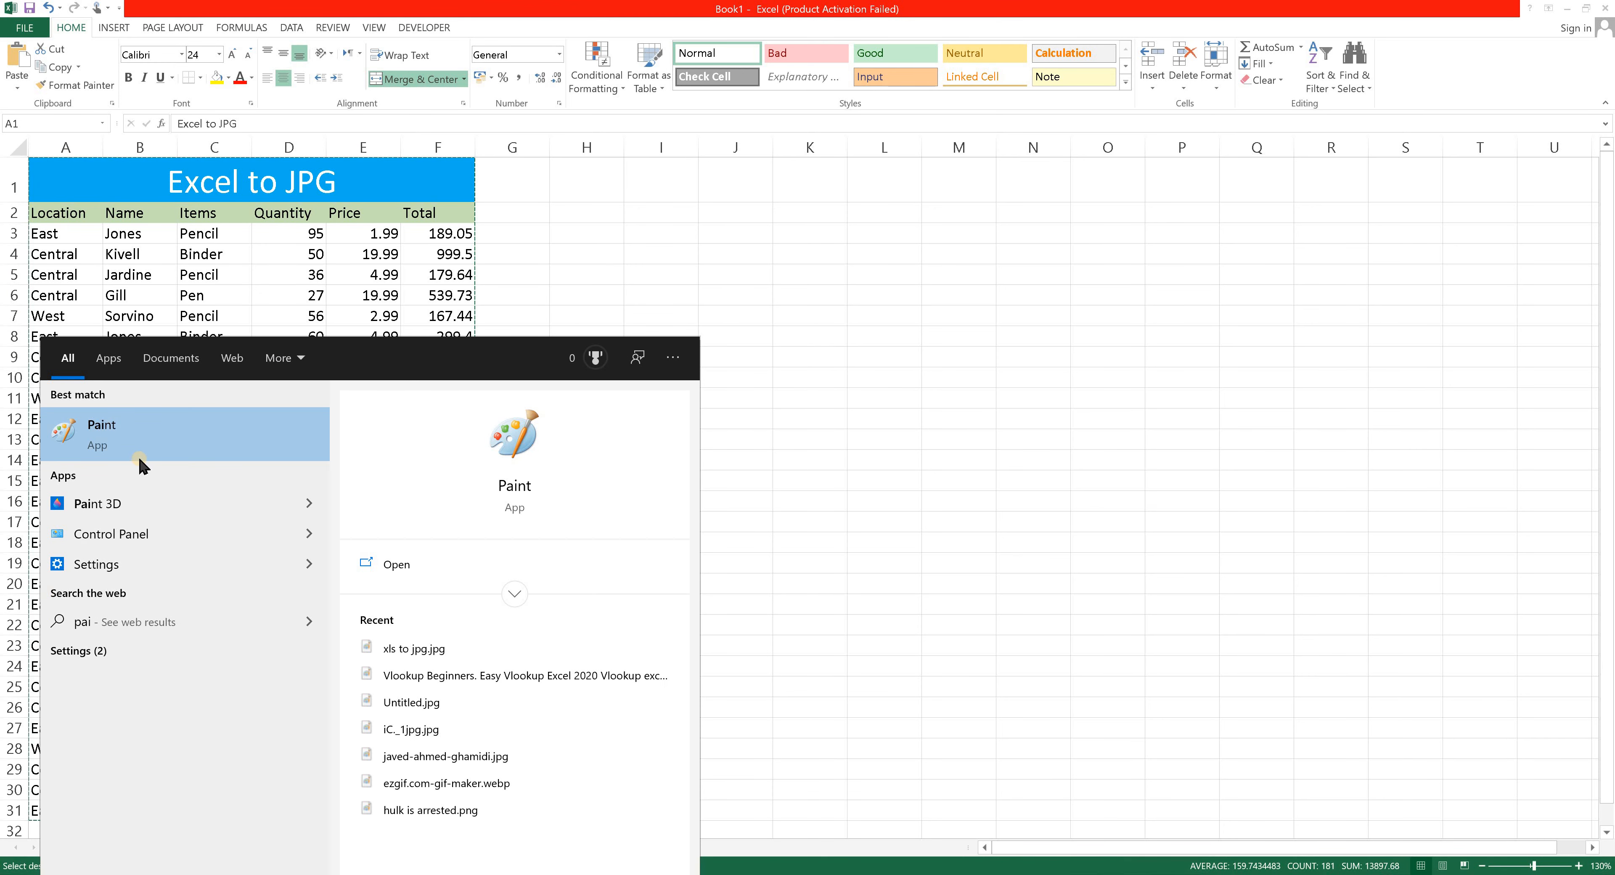
pyautogui.click(155, 432)
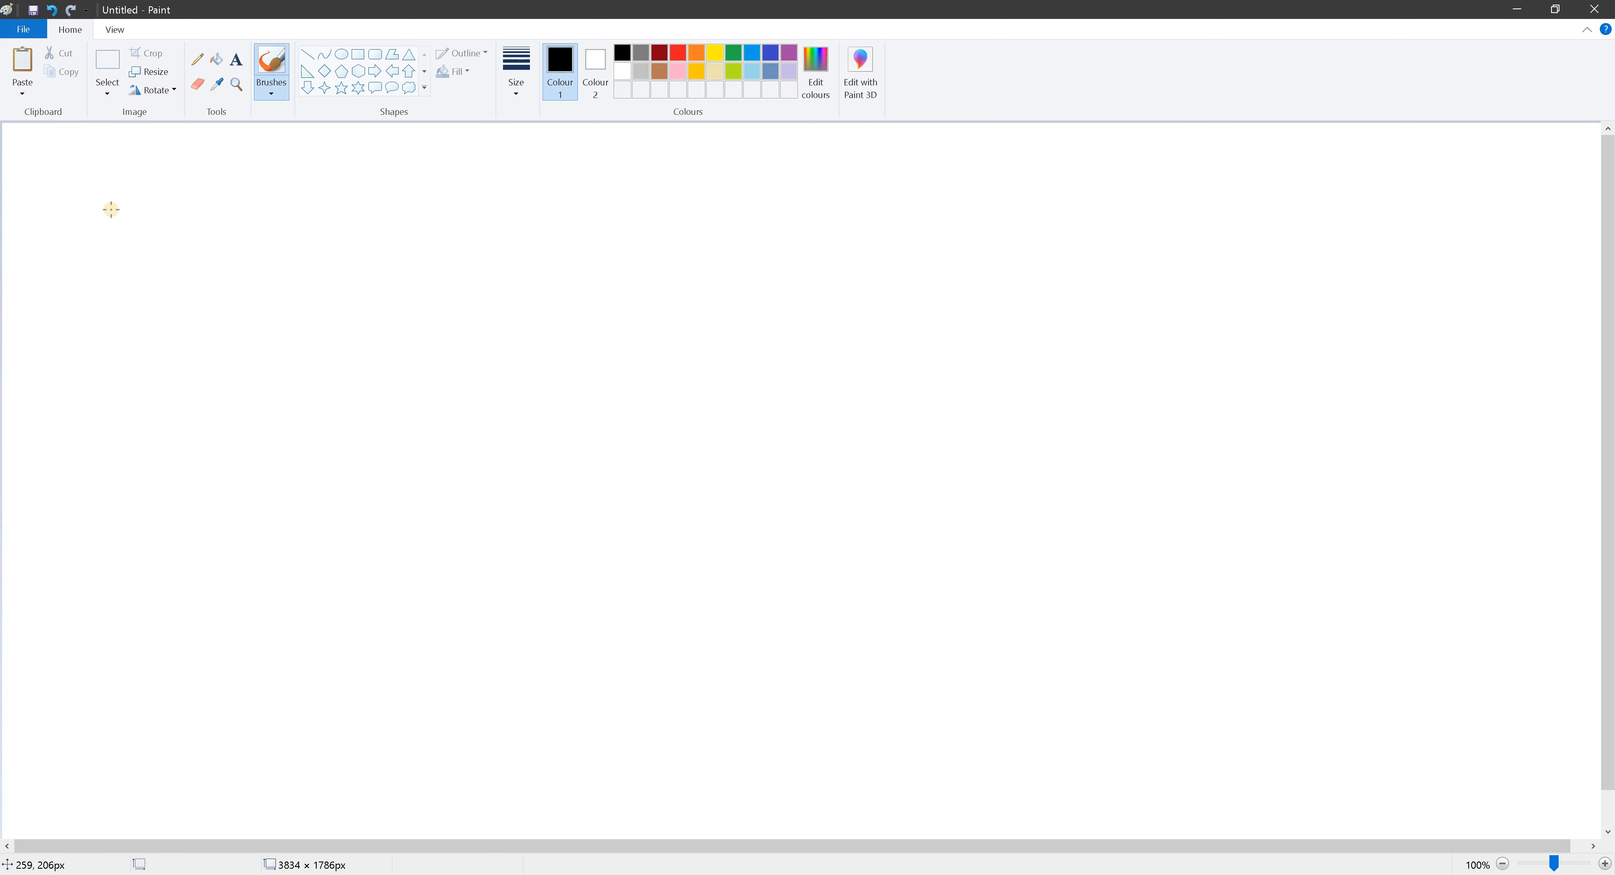
pyautogui.click(223, 272)
pyautogui.hotkey('ctrl', 'z')
pyautogui.hotkey('ctrl', 'v')
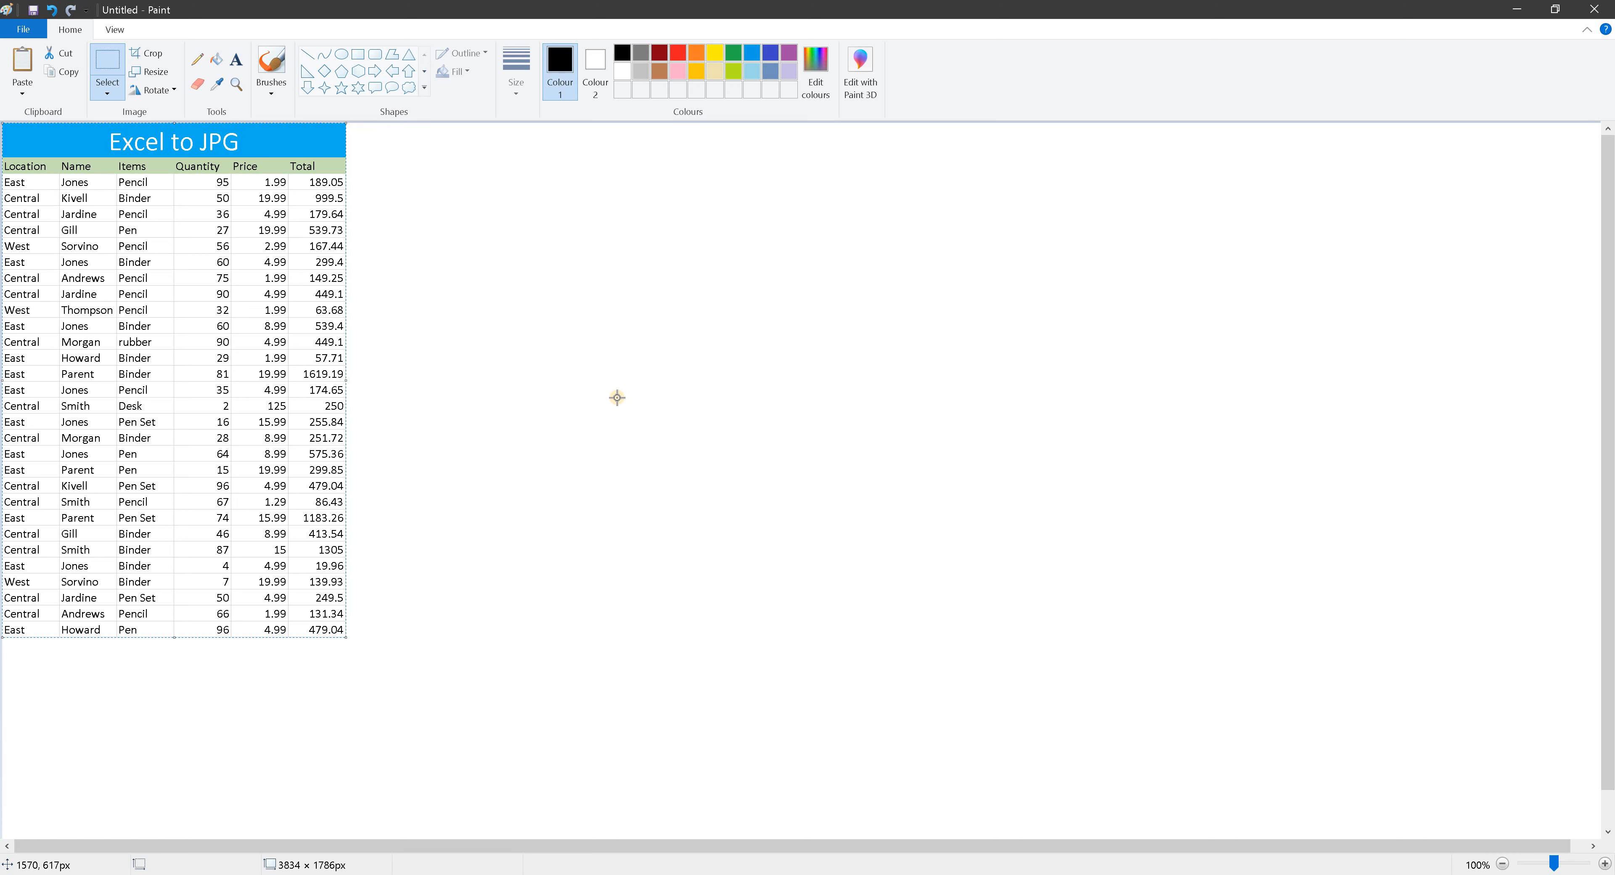
pyautogui.click(452, 526)
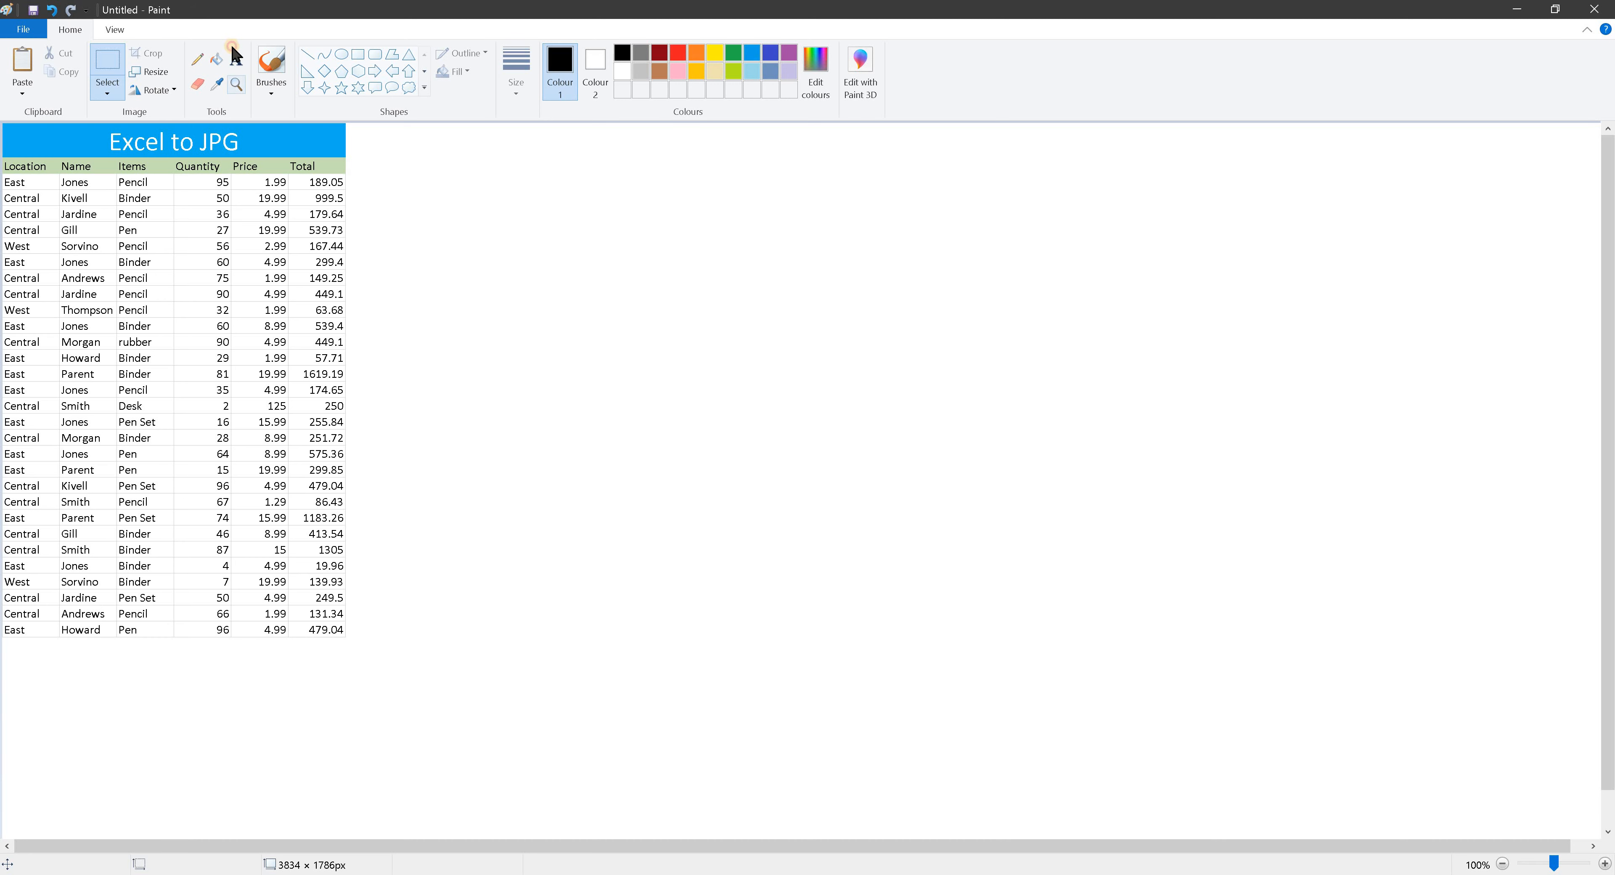
pyautogui.click(236, 60)
pyautogui.moveTo(444, 267); pyautogui.dragTo(667, 416)
pyautogui.click(379, 212)
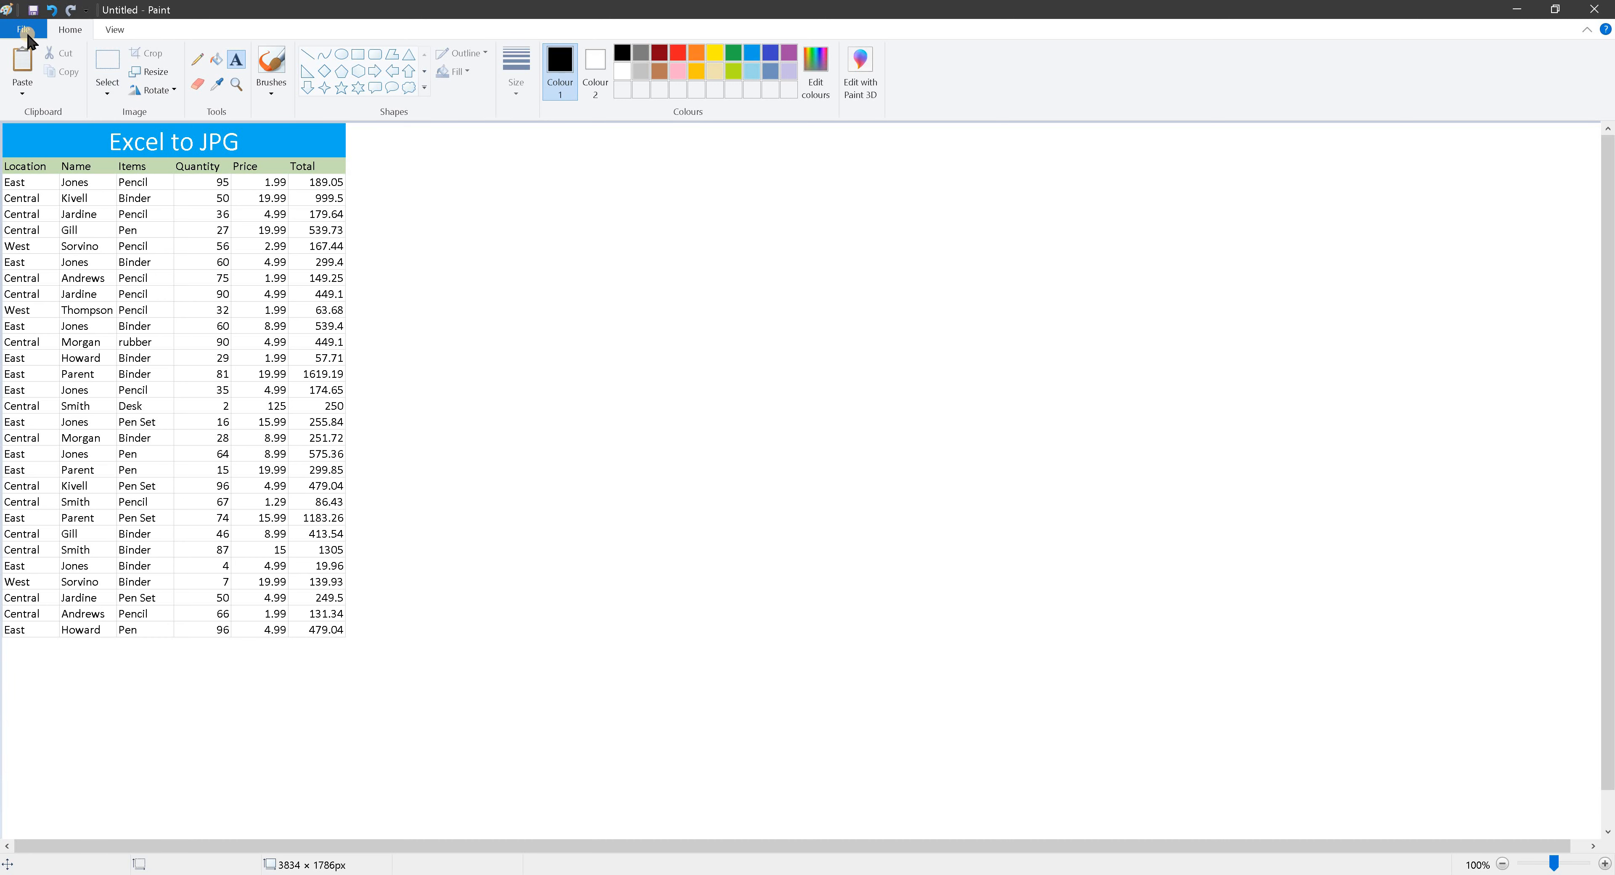
# Start saving the canvas as a JPEG picture in the Desktop folder and enlarge the Save As dialog
pyautogui.click(28, 36)
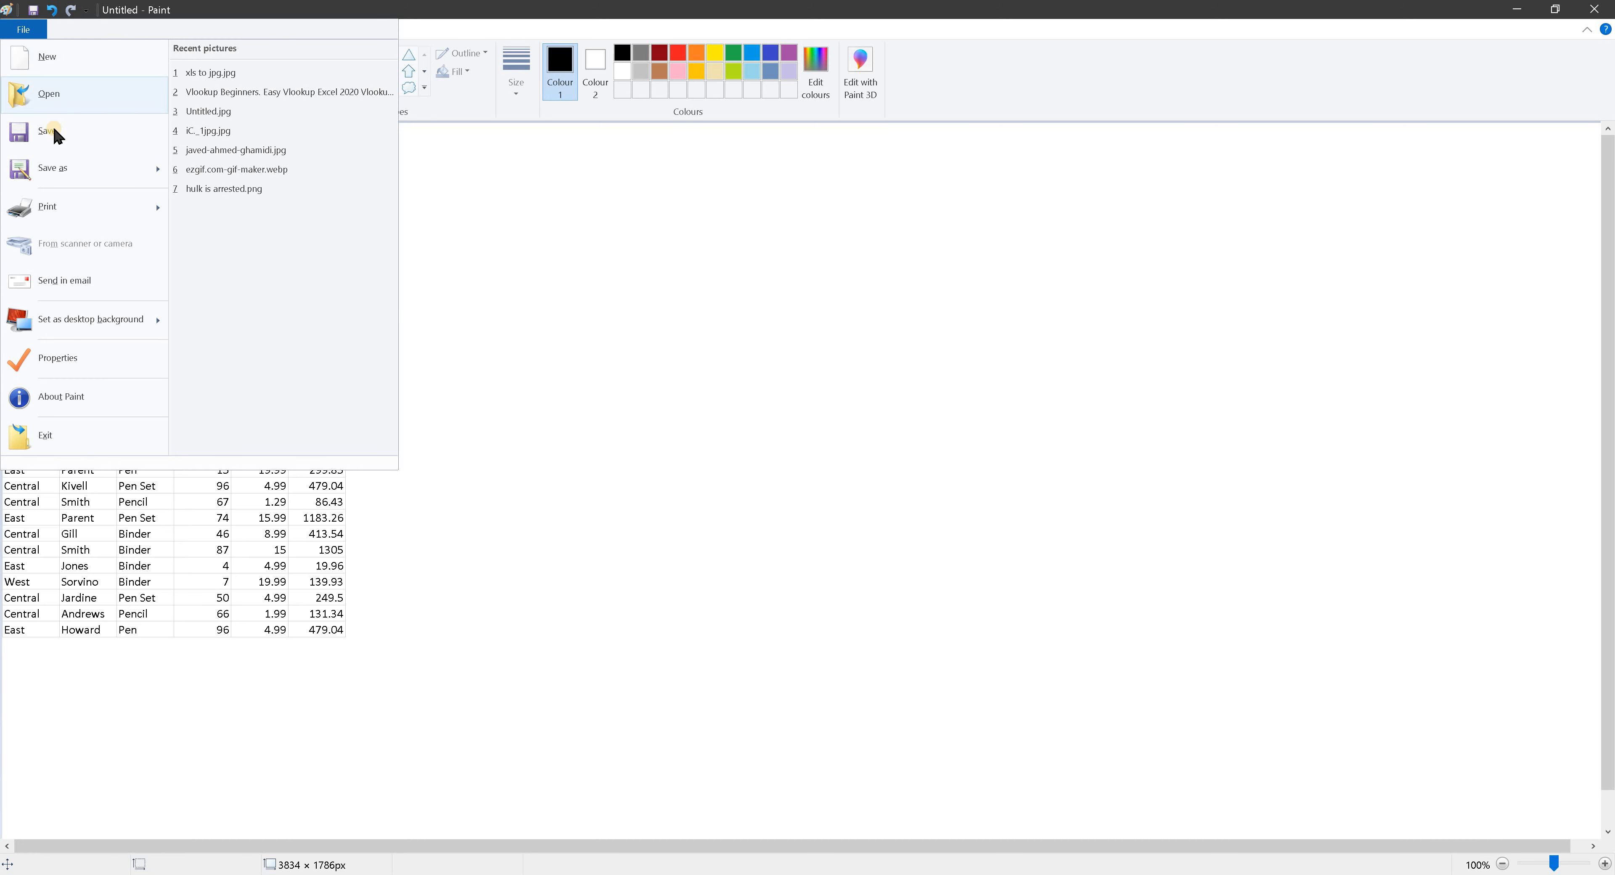
pyautogui.moveTo(104, 166)
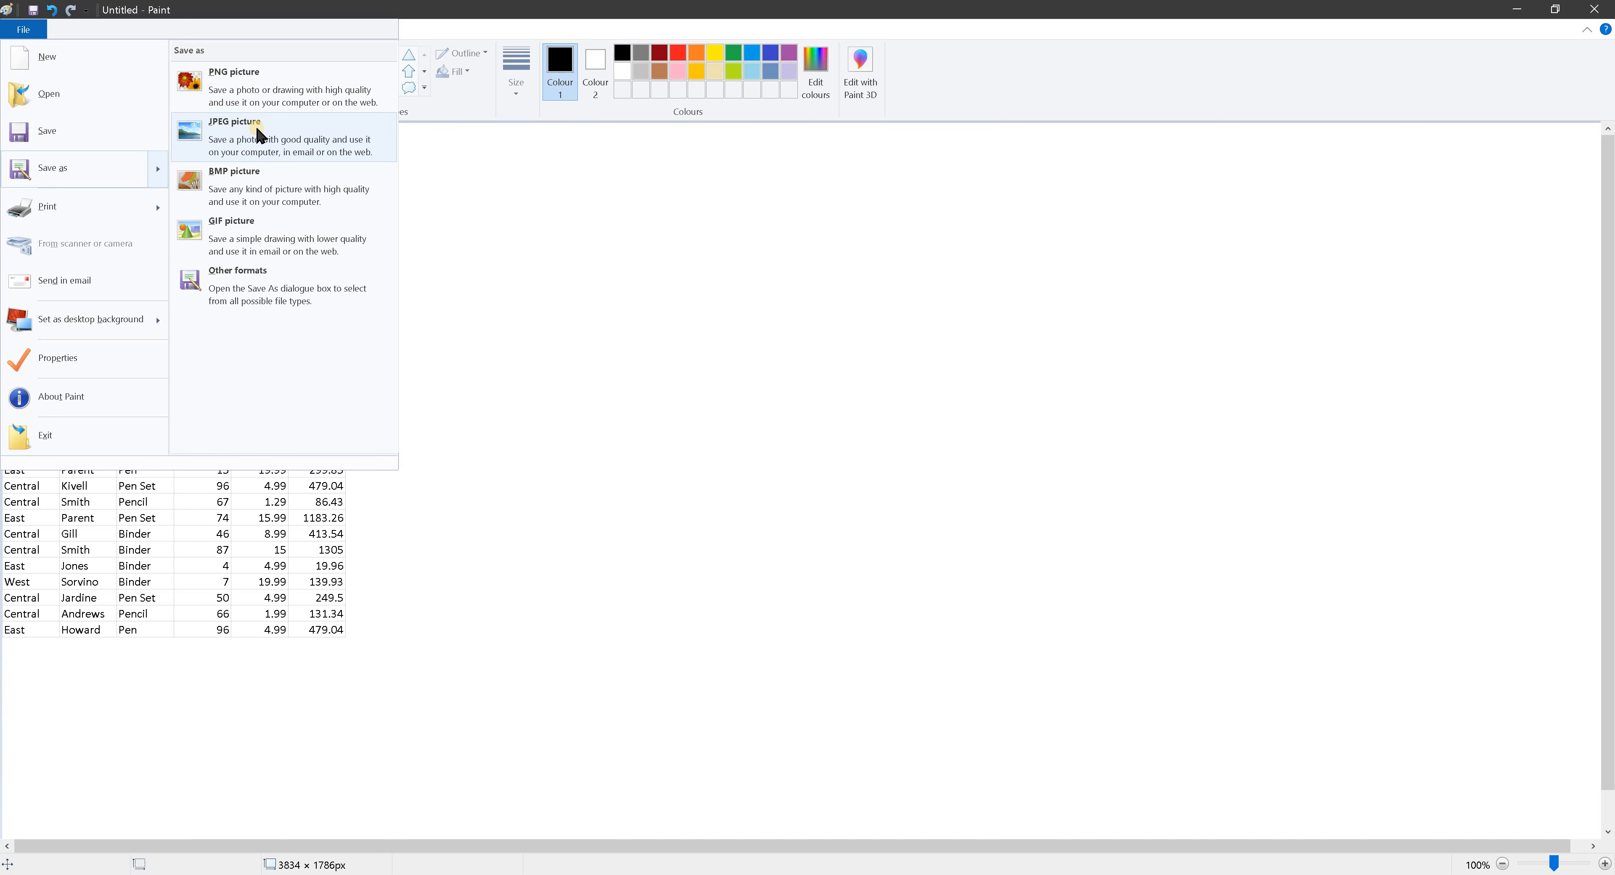
pyautogui.click(290, 133)
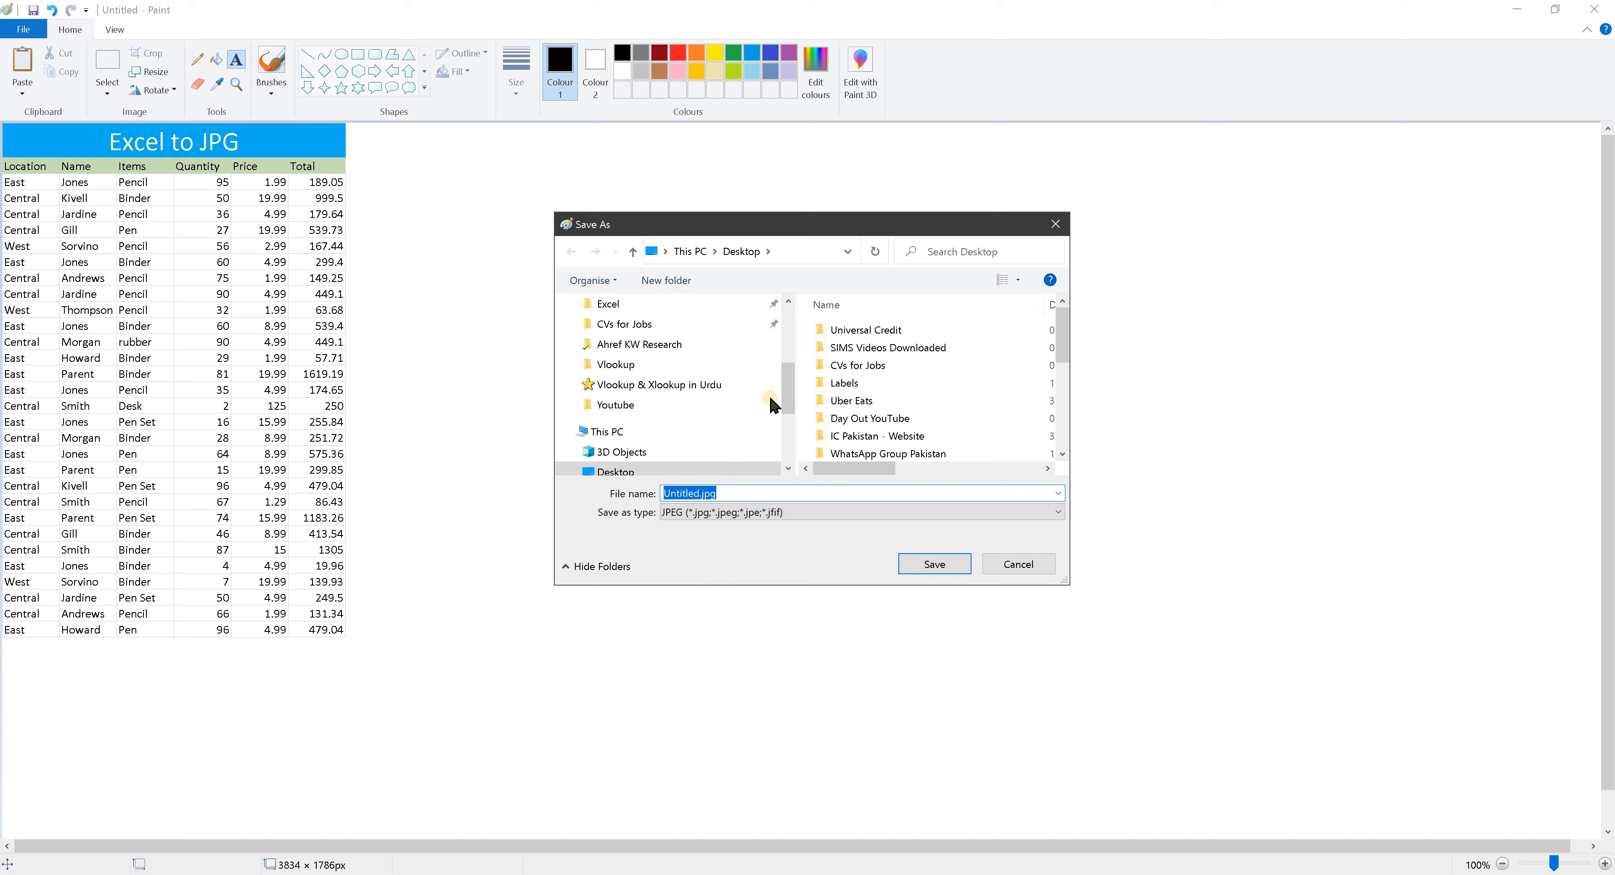
pyautogui.scroll(5, 795, 305)
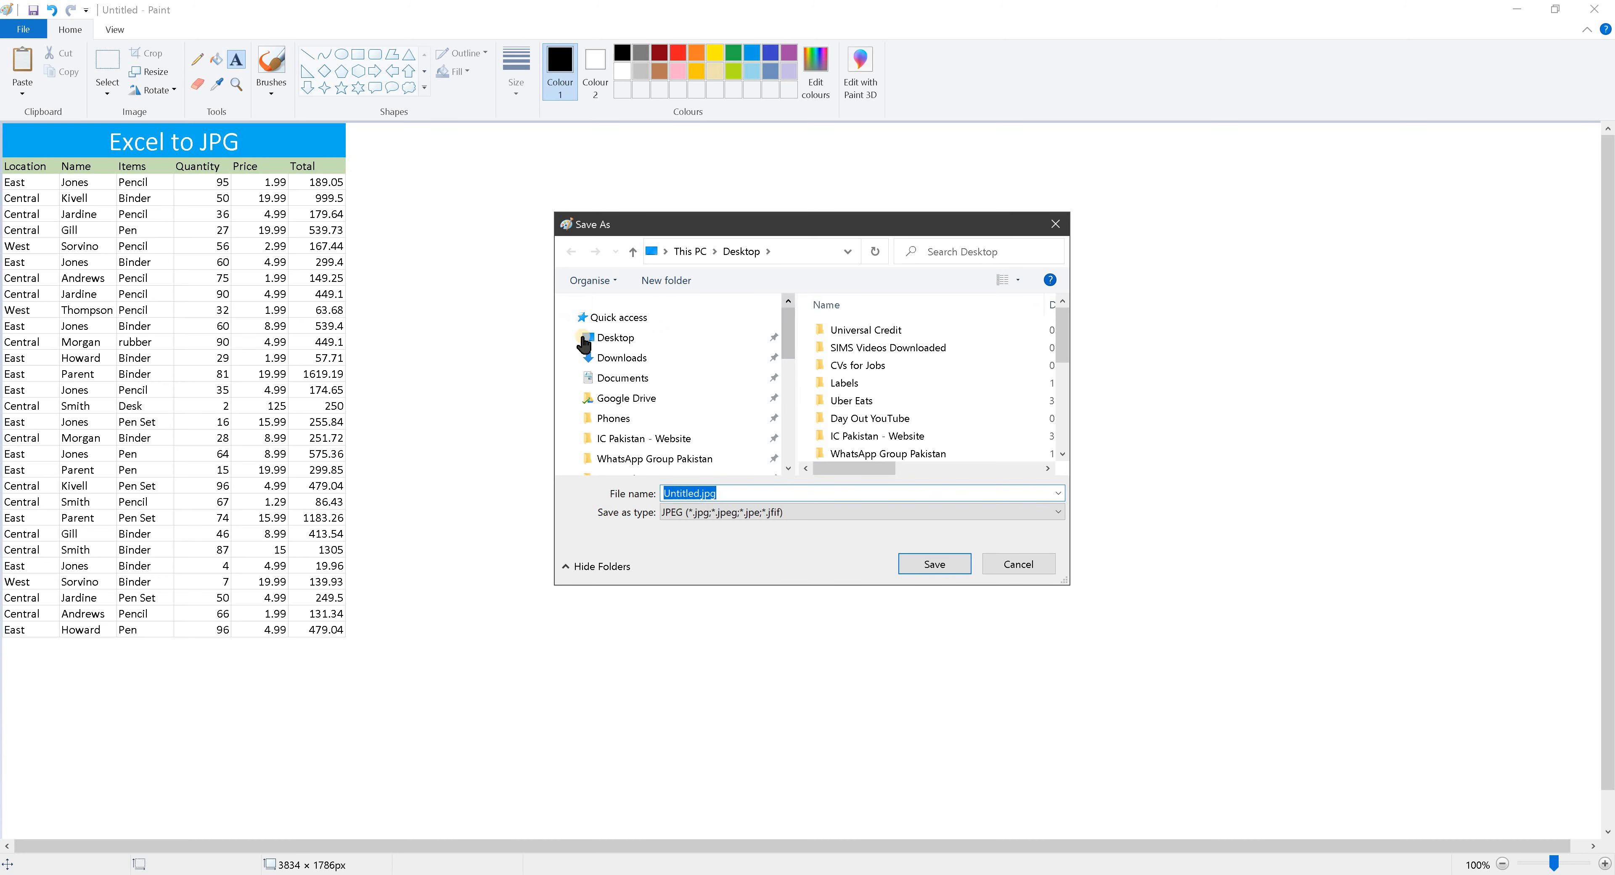
pyautogui.click(604, 340)
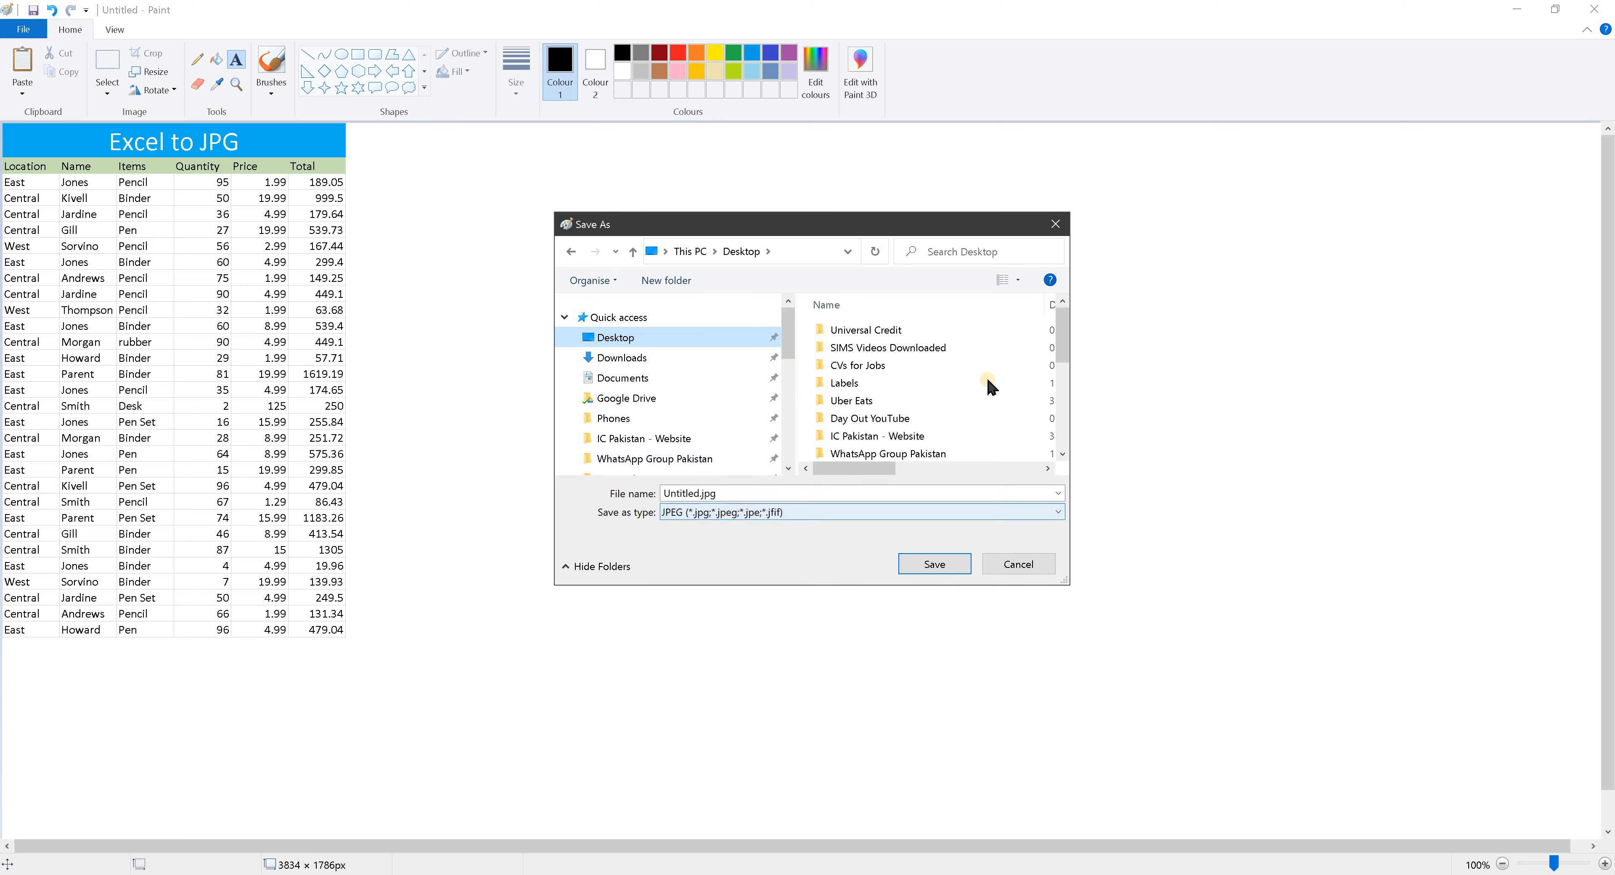
pyautogui.scroll(-5, 898, 451)
pyautogui.scroll(-2, 898, 451)
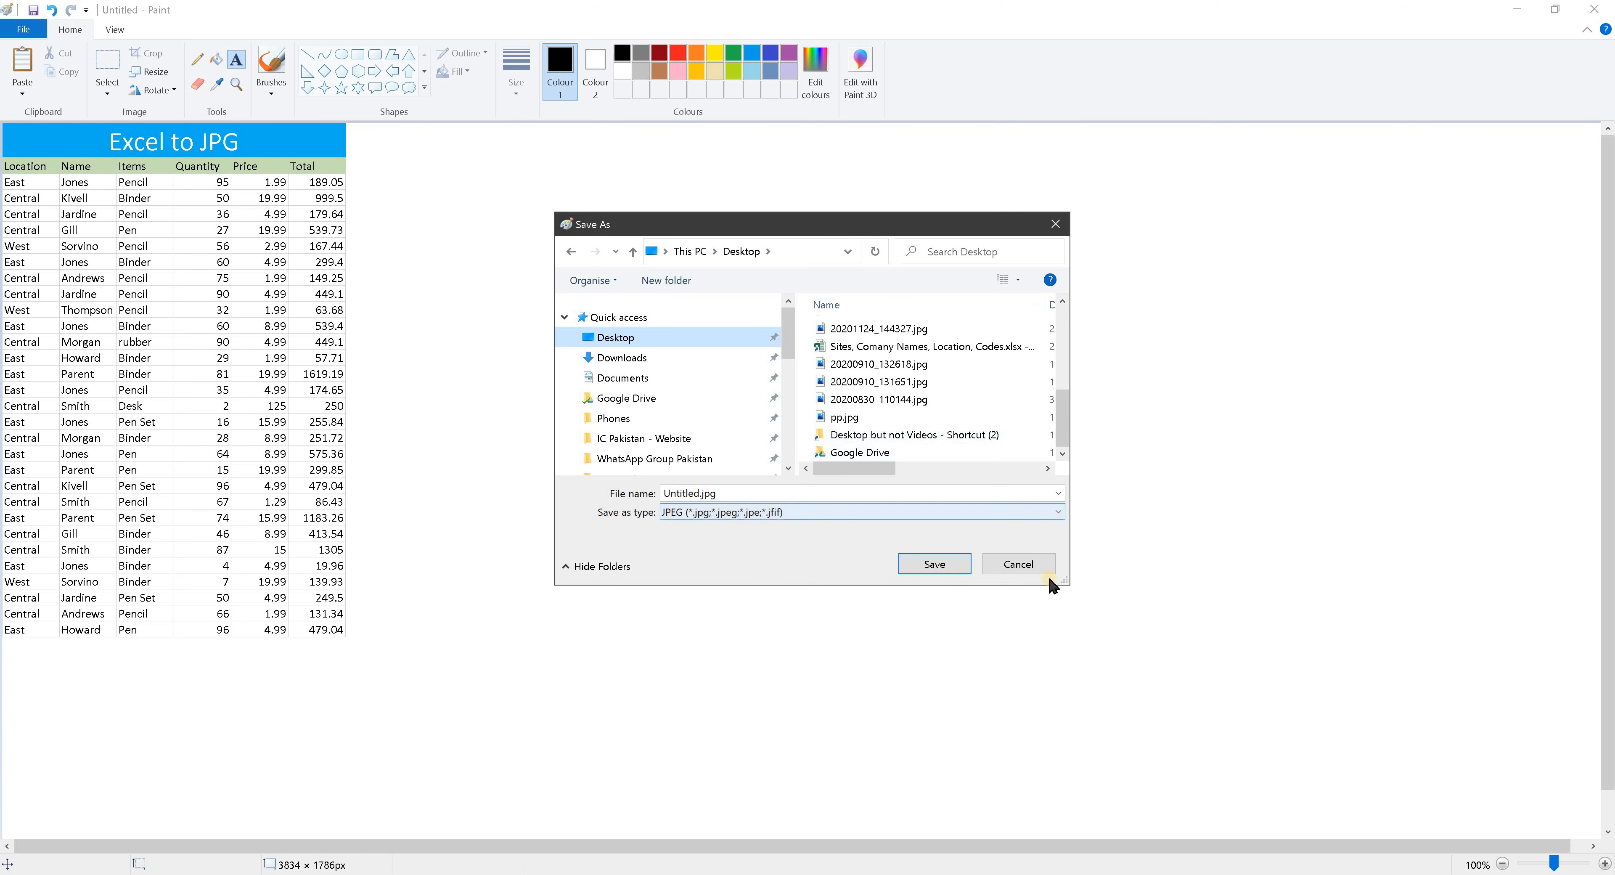
pyautogui.click(713, 601)
pyautogui.moveTo(1071, 589); pyautogui.dragTo(1332, 782)
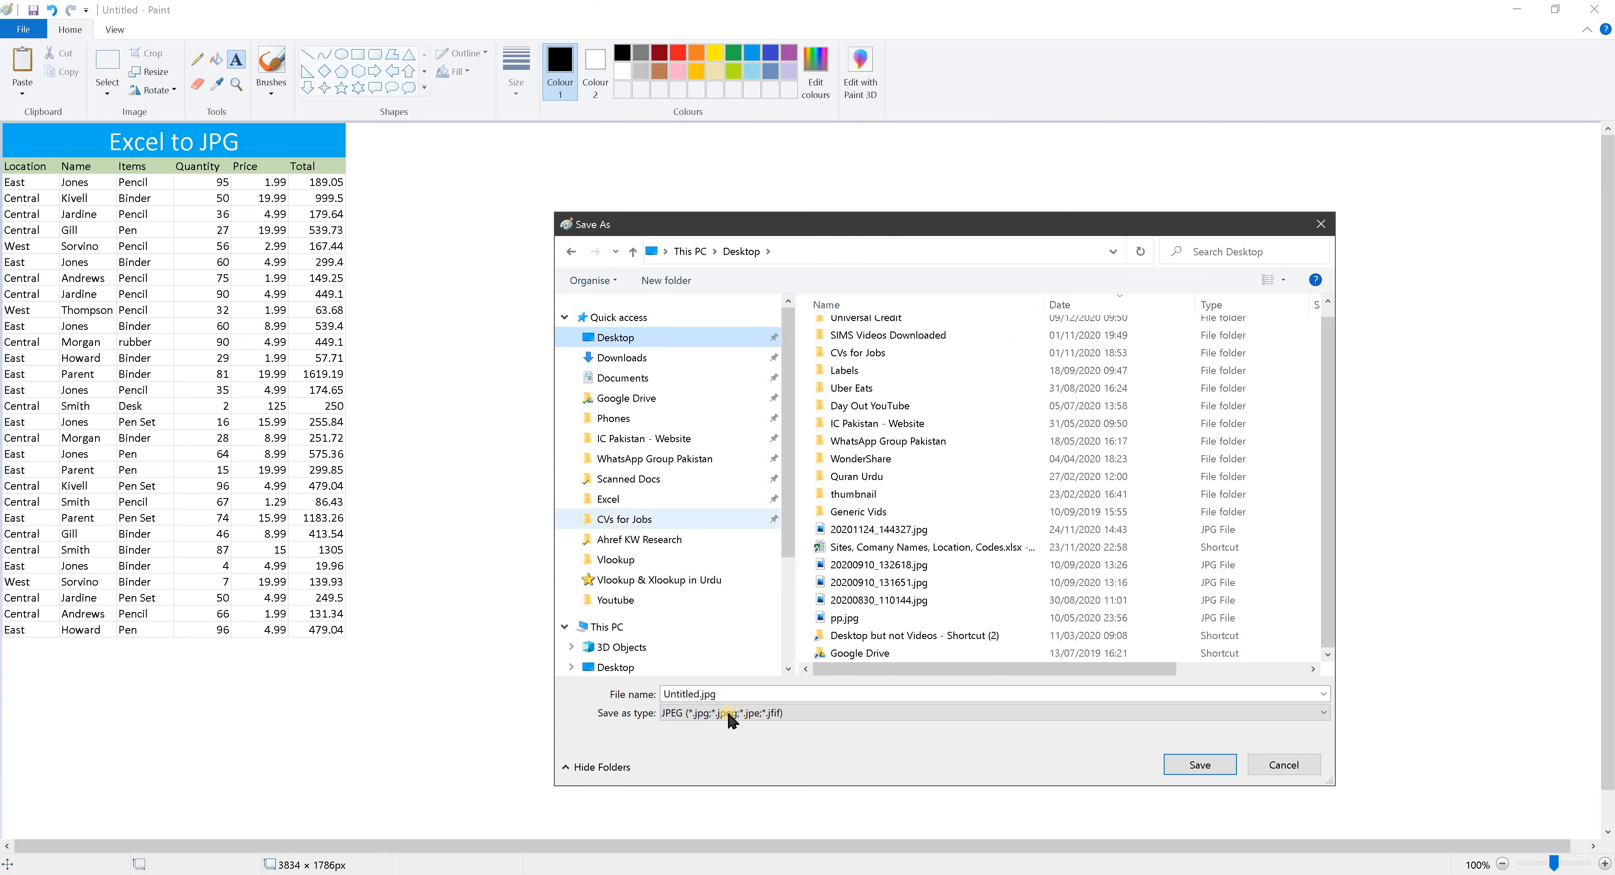
# Name the JPEG file "XLS to JPG" and save it
pyautogui.doubleClick(695, 694)
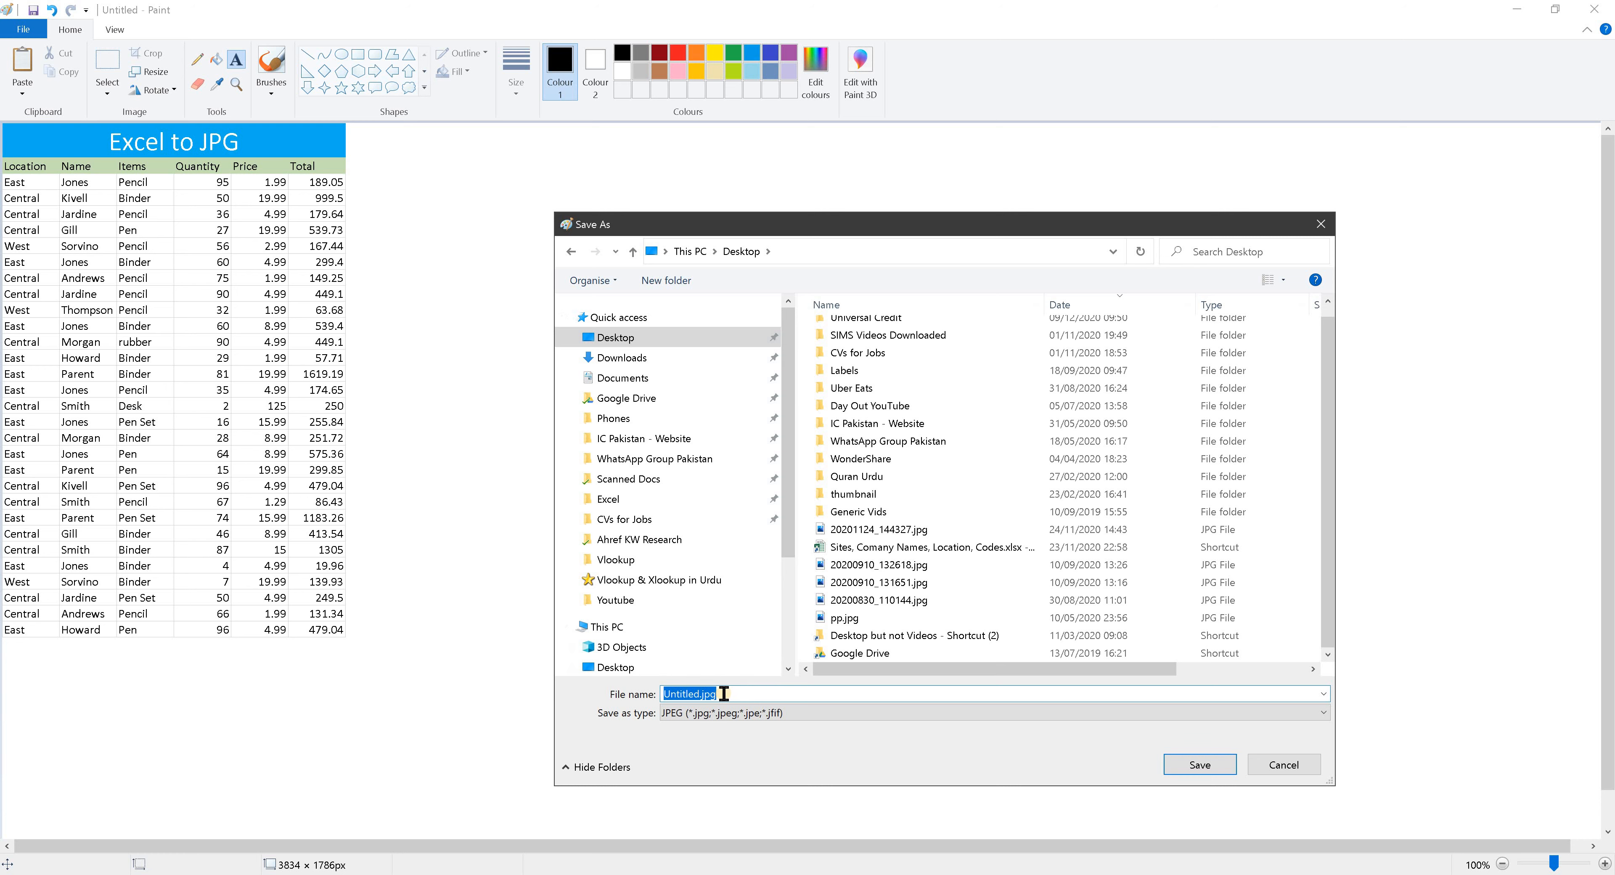
pyautogui.write('XLS to JPG')
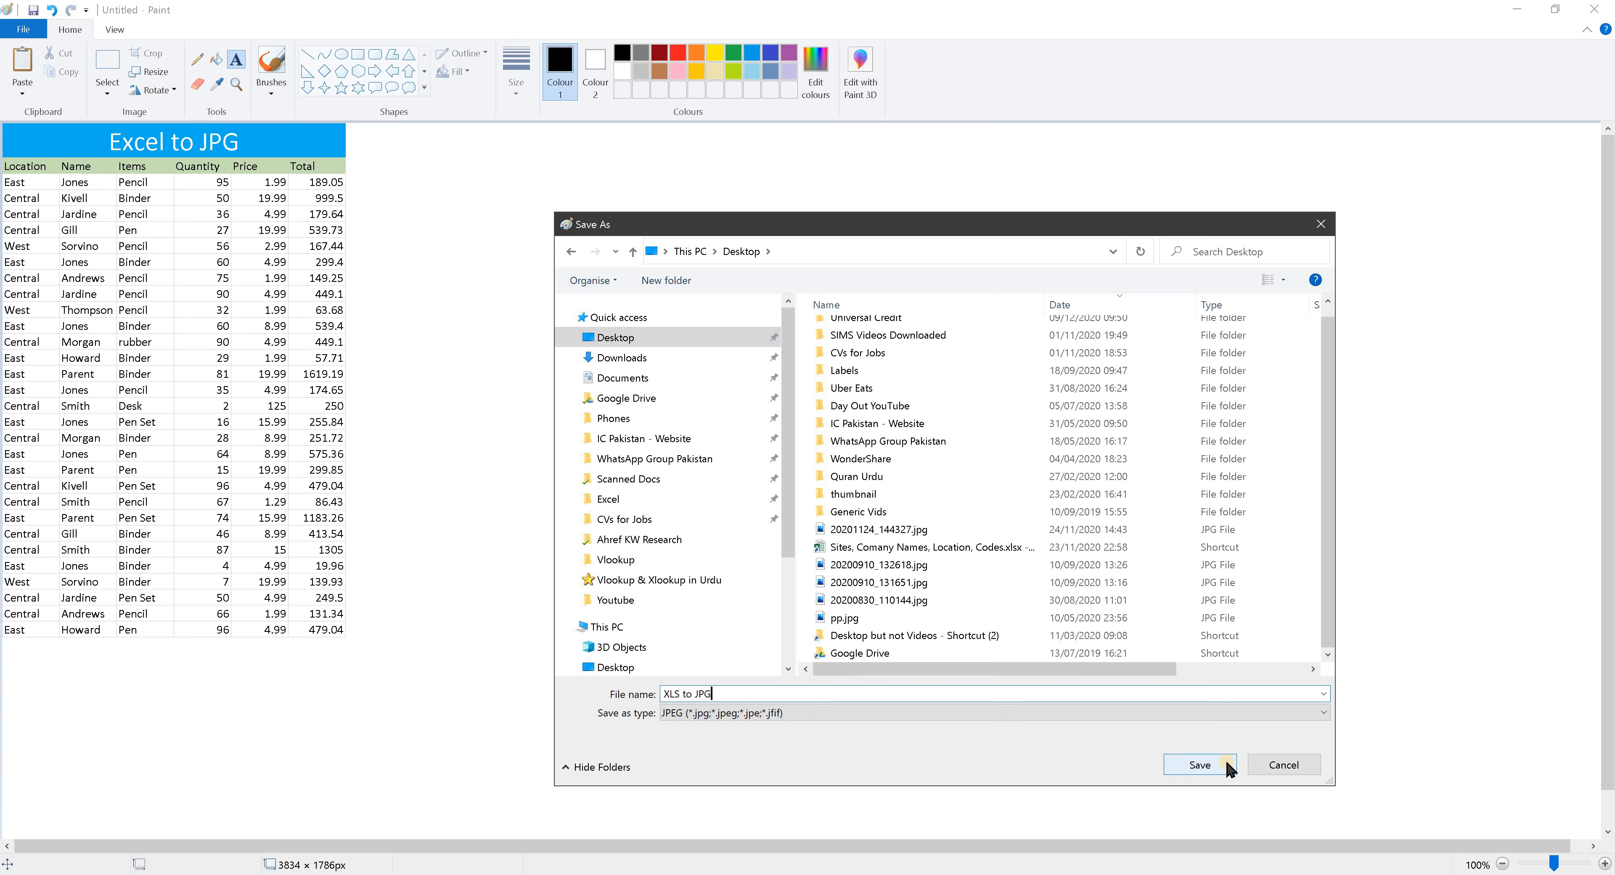
pyautogui.click(1200, 765)
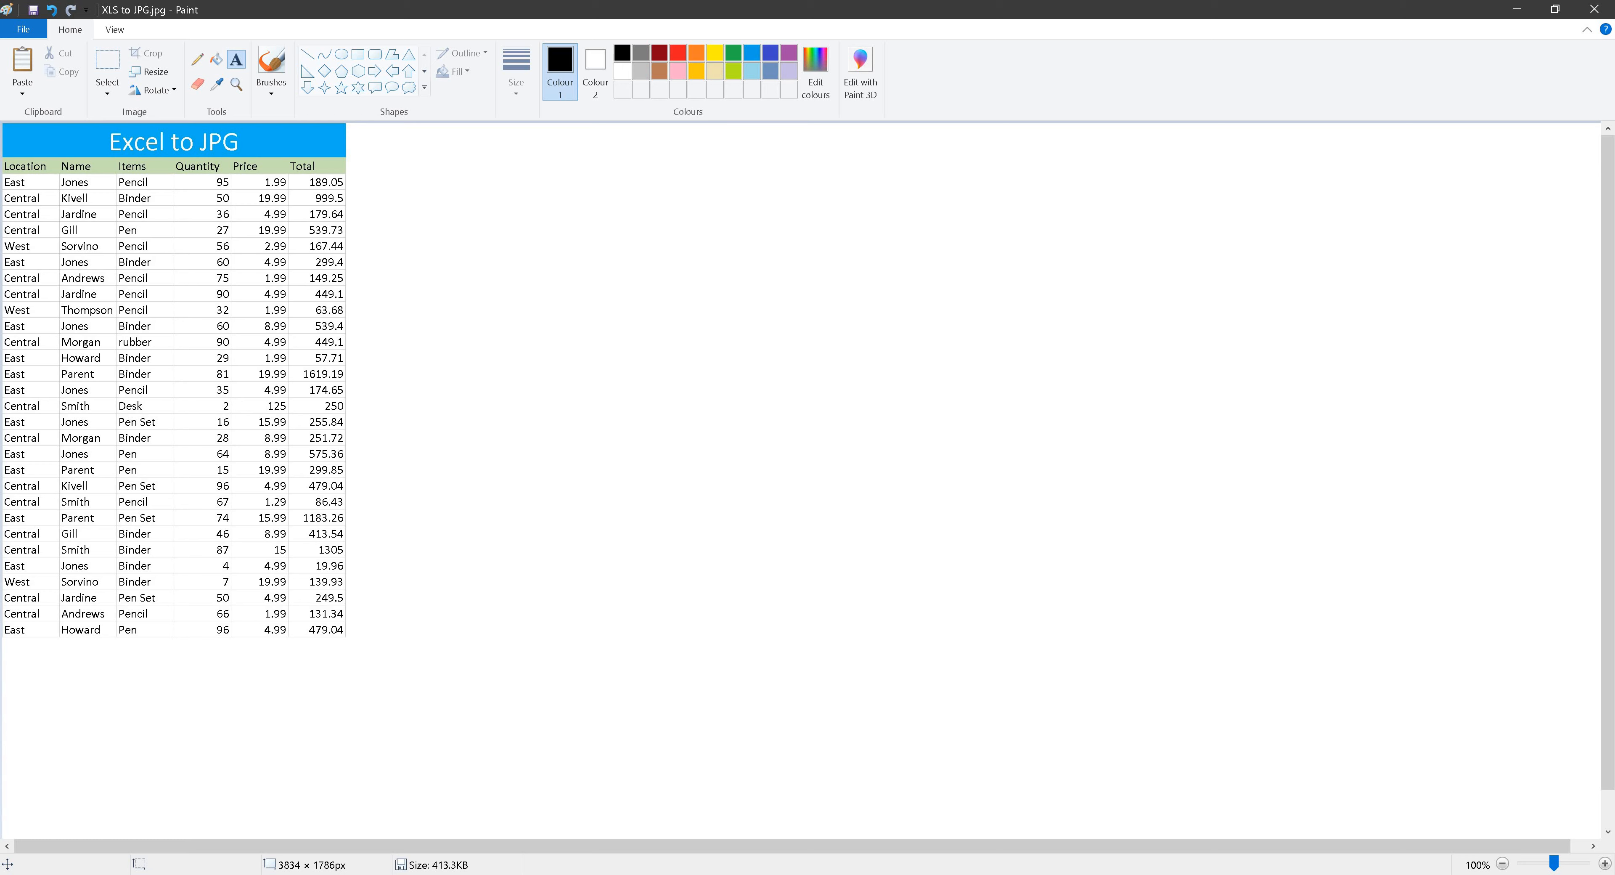
# Close Paint, switch to a maximized File Explorer window and open the Desktop folder
pyautogui.click(1606, 9)
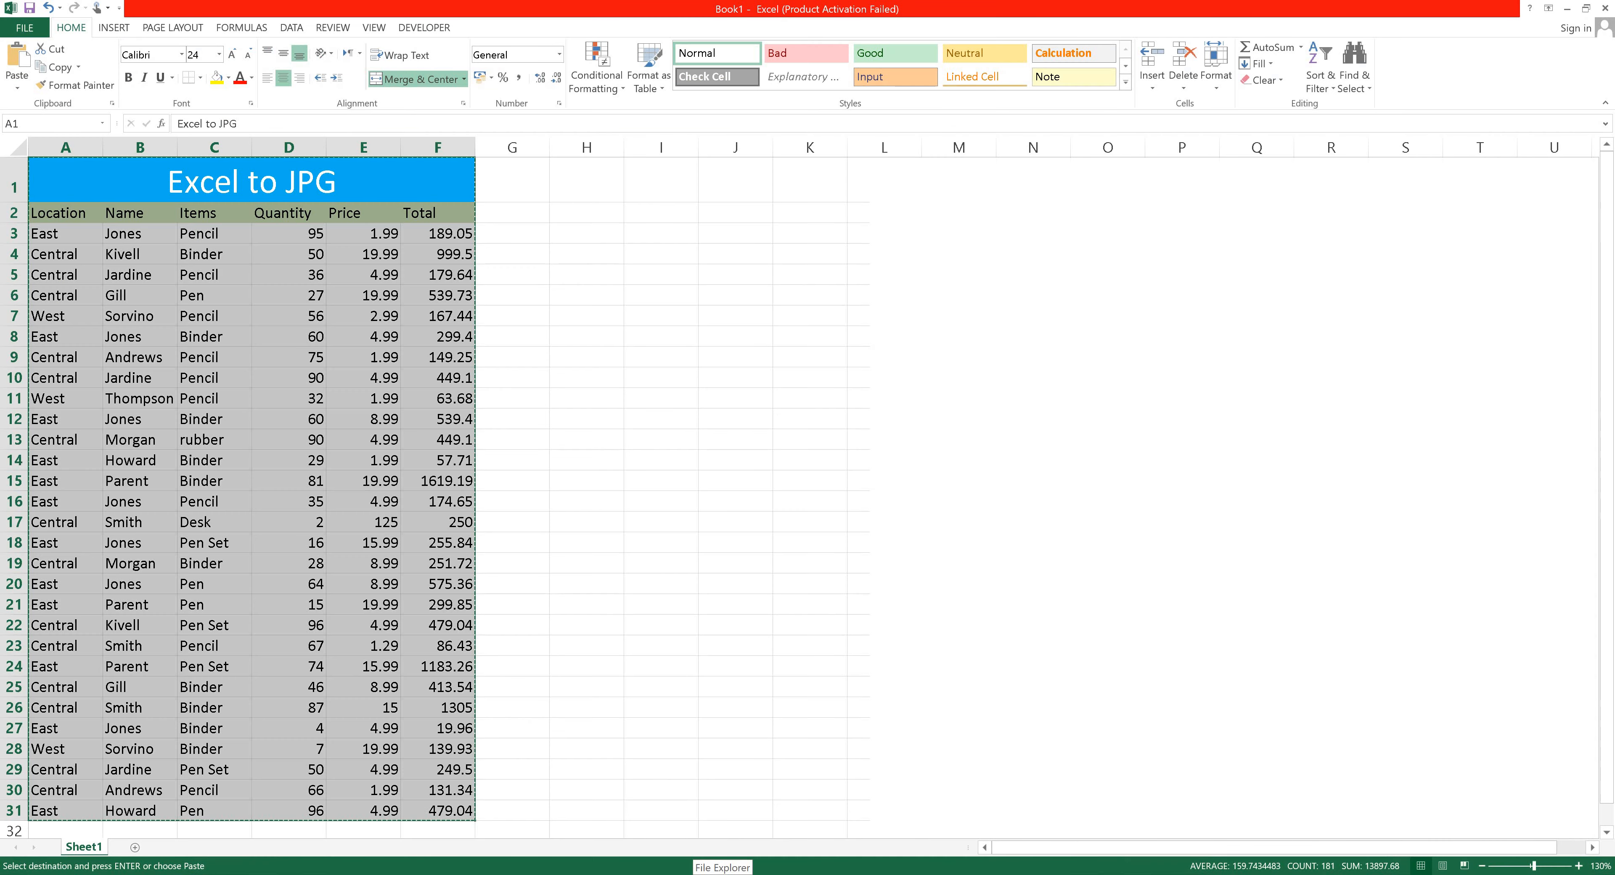
pyautogui.click(722, 868)
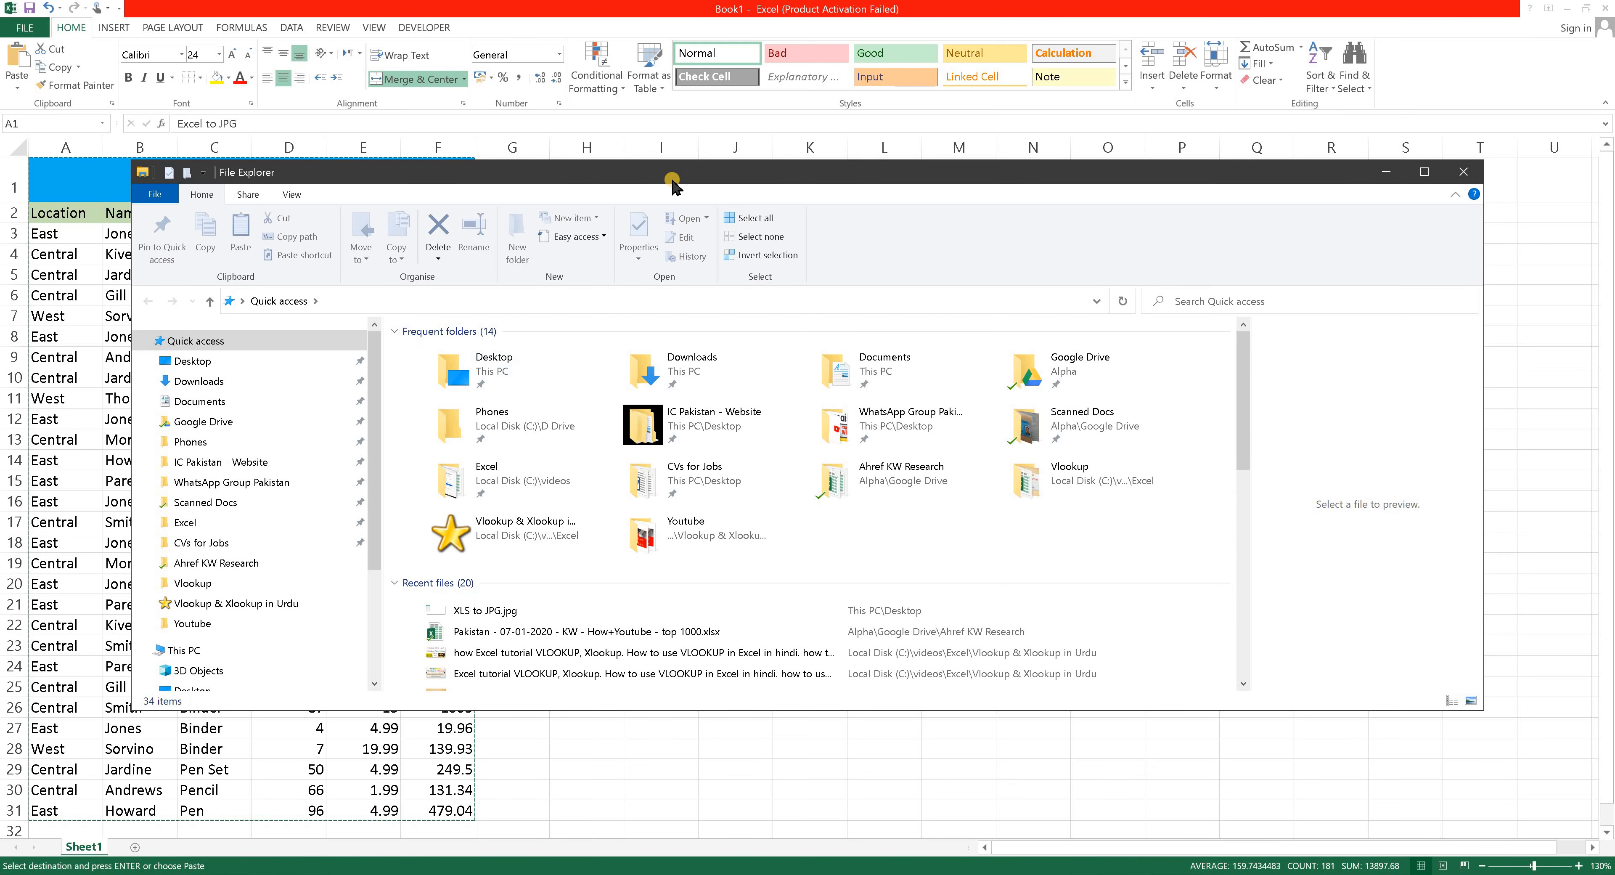
pyautogui.doubleClick(672, 181)
pyautogui.click(85, 196)
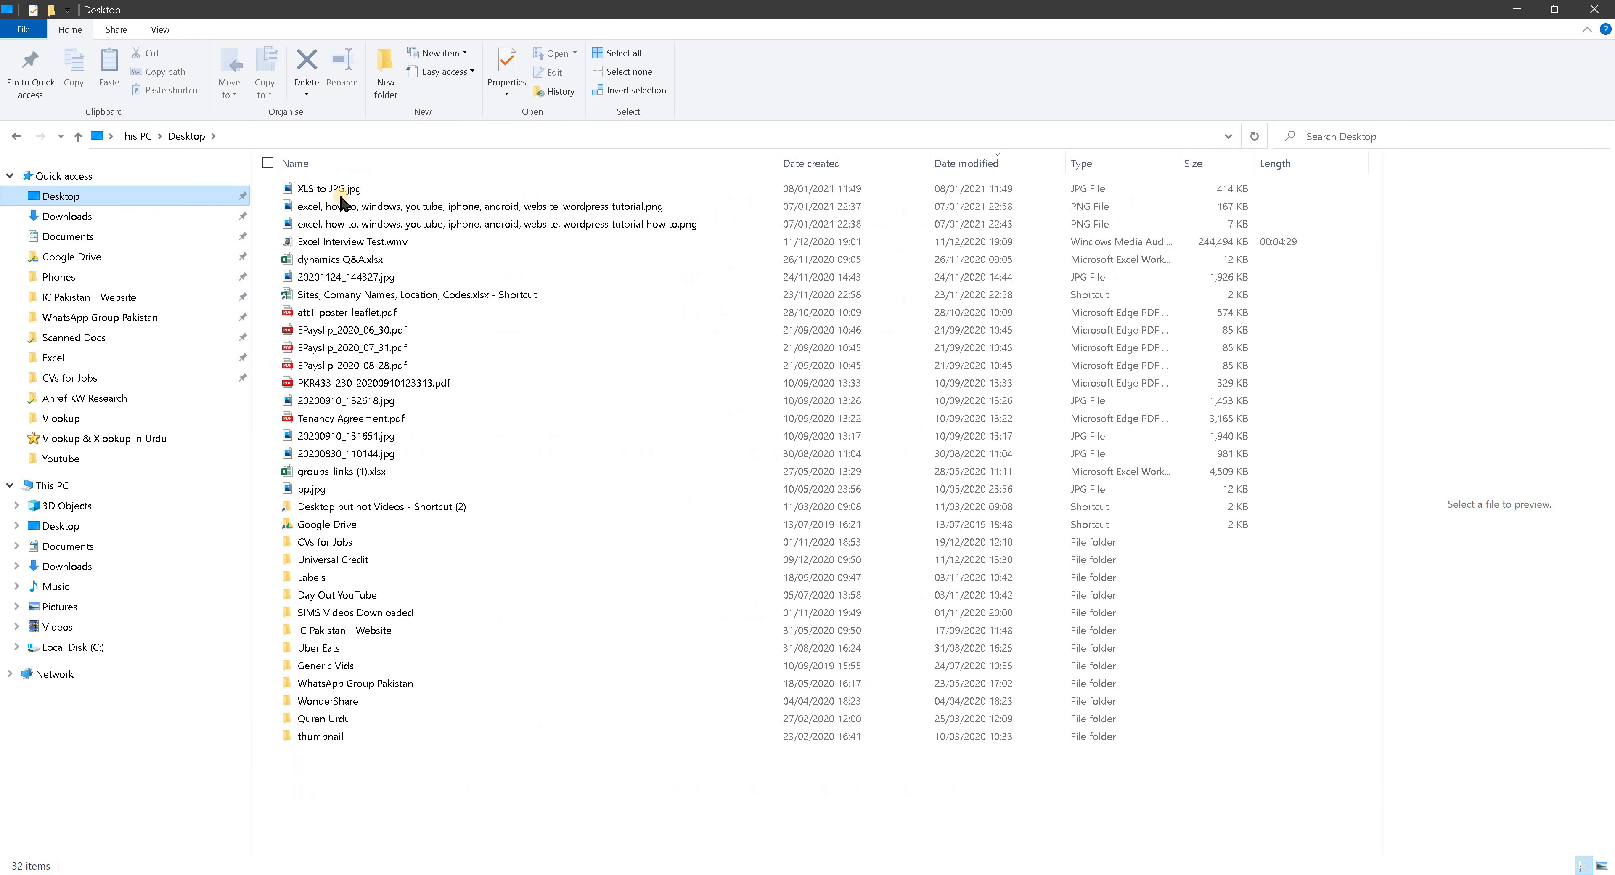
# Open XLS to JPG.jpg to inspect the picture, and check the file's type and extension in its properties
pyautogui.click(336, 190)
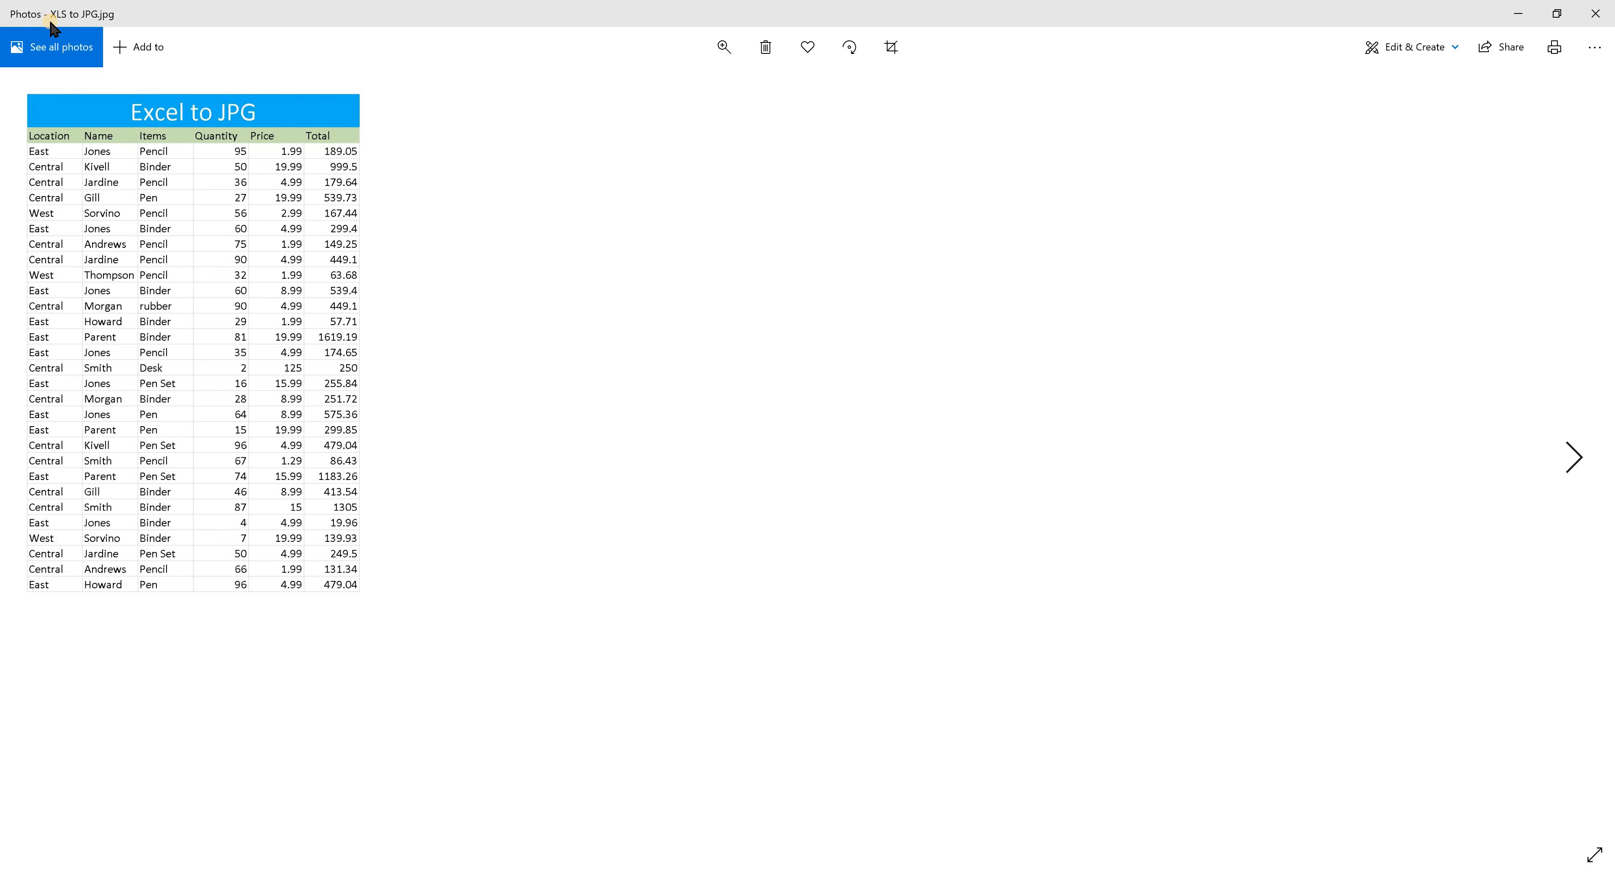
pyautogui.click(1596, 13)
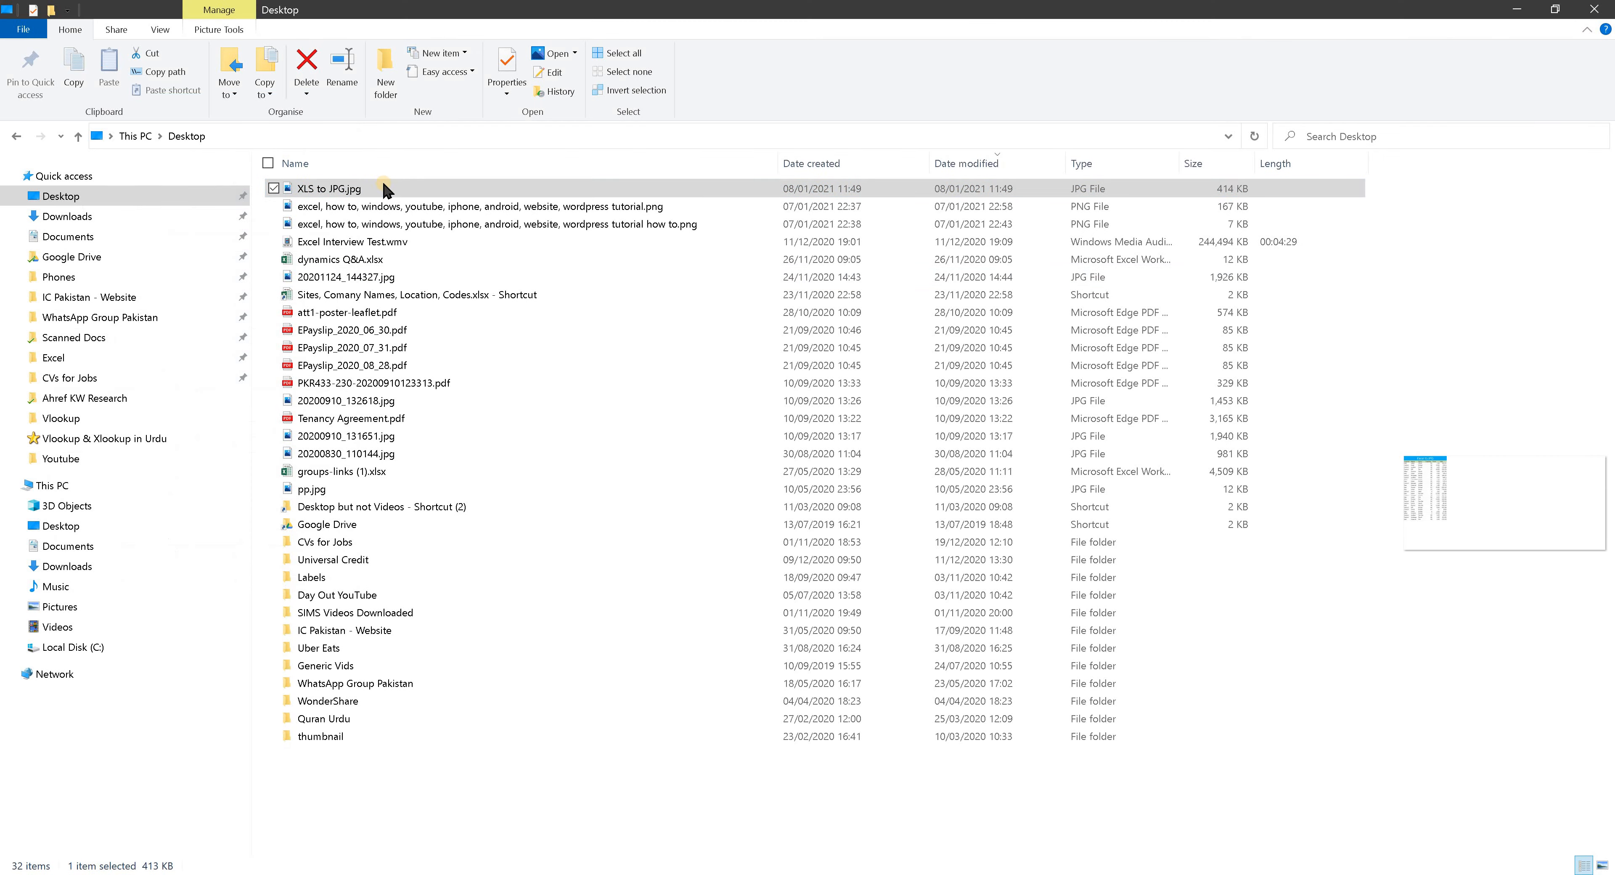
pyautogui.rightClick(384, 189)
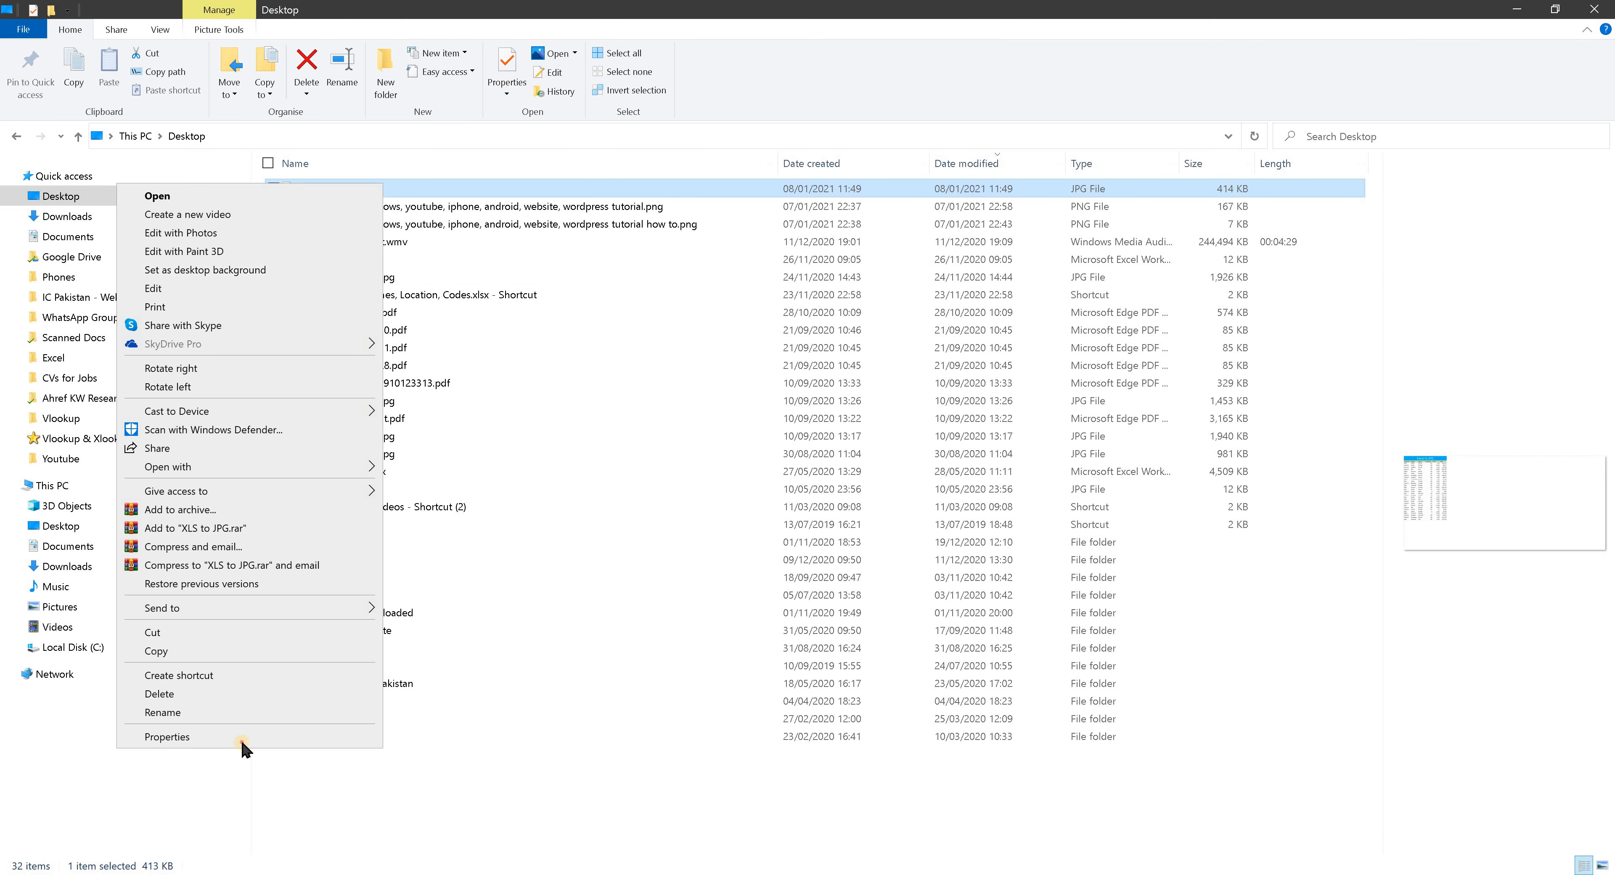
pyautogui.click(243, 749)
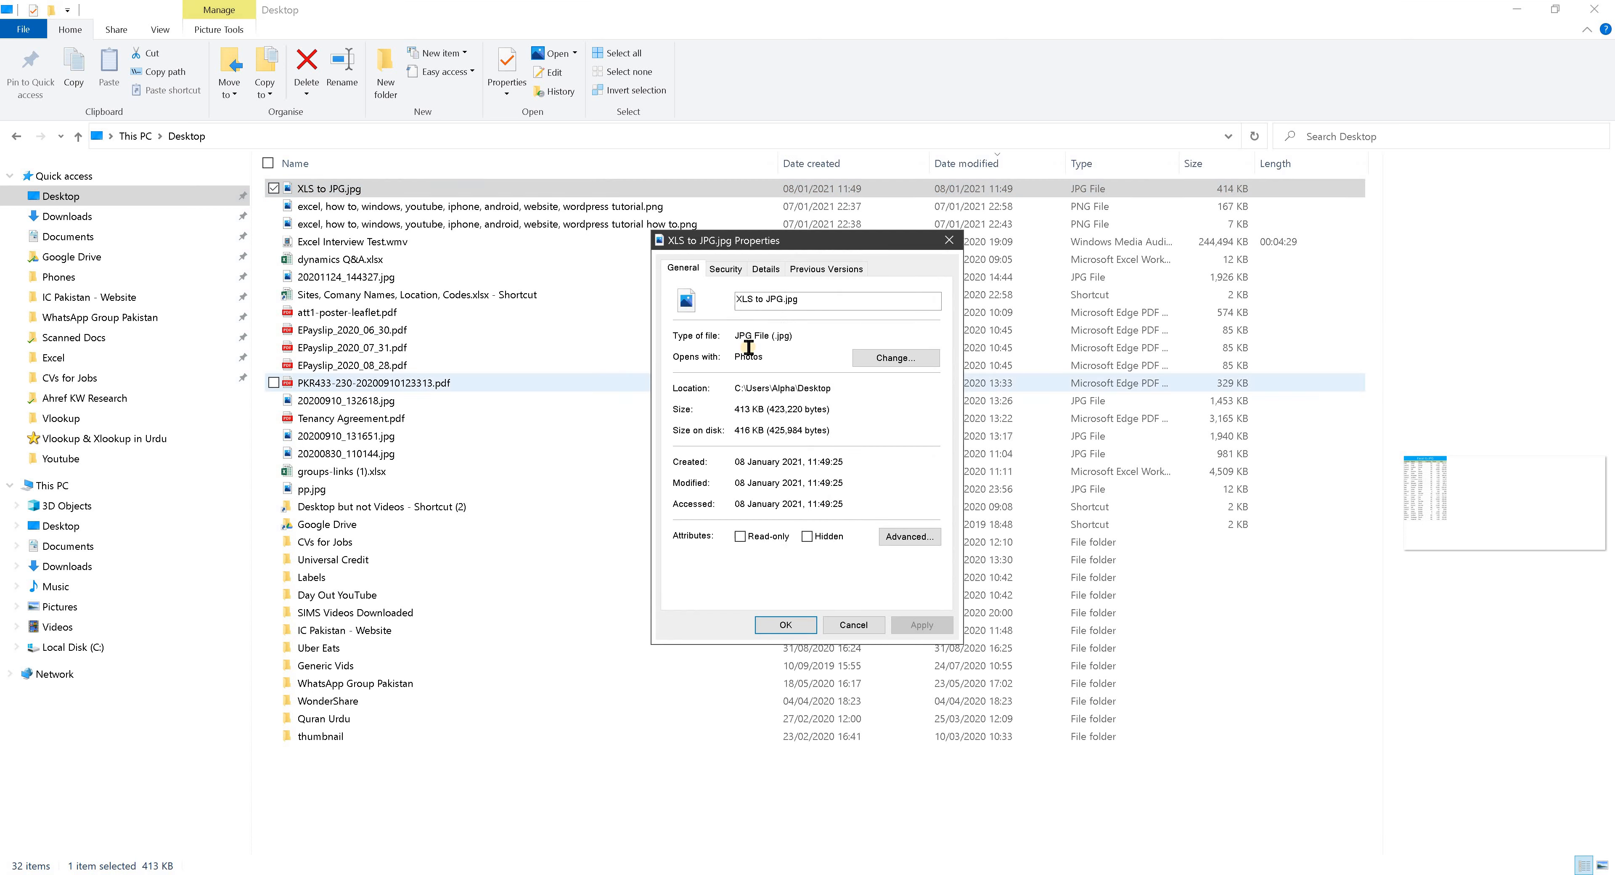
pyautogui.click(788, 302)
pyautogui.hotkey('shift', 'End')
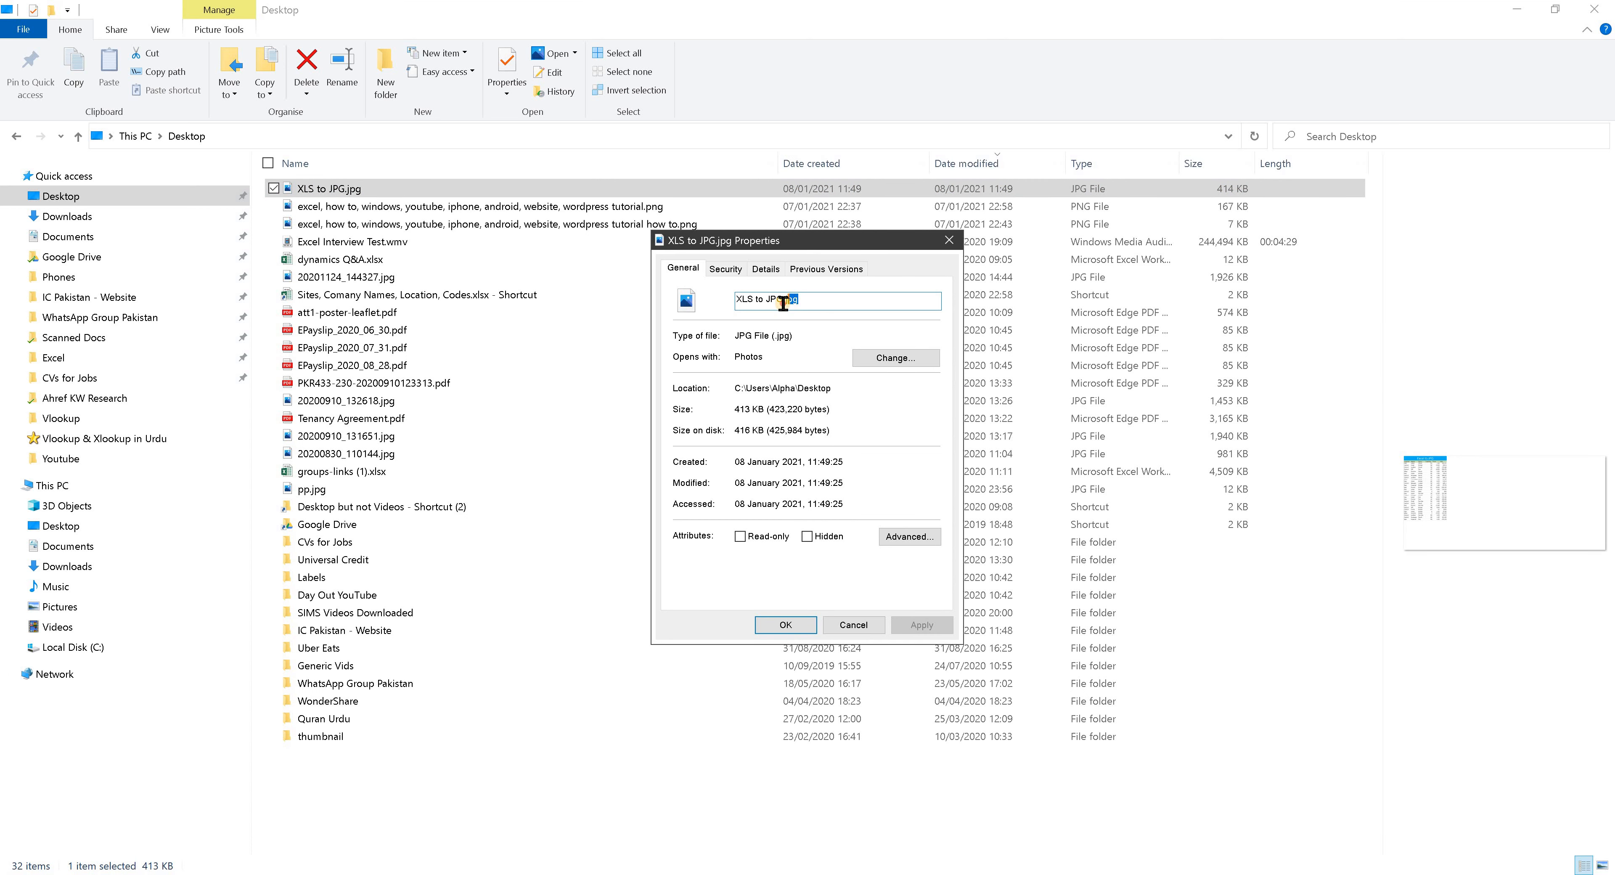
pyautogui.click(869, 629)
# Switch to the Functions in Action workbook in Chrome and move the Like, Comment, Share, Subscribe picture to around columns L to S, rows 12 to 21
pyautogui.hotkey('alt', 'Tab')
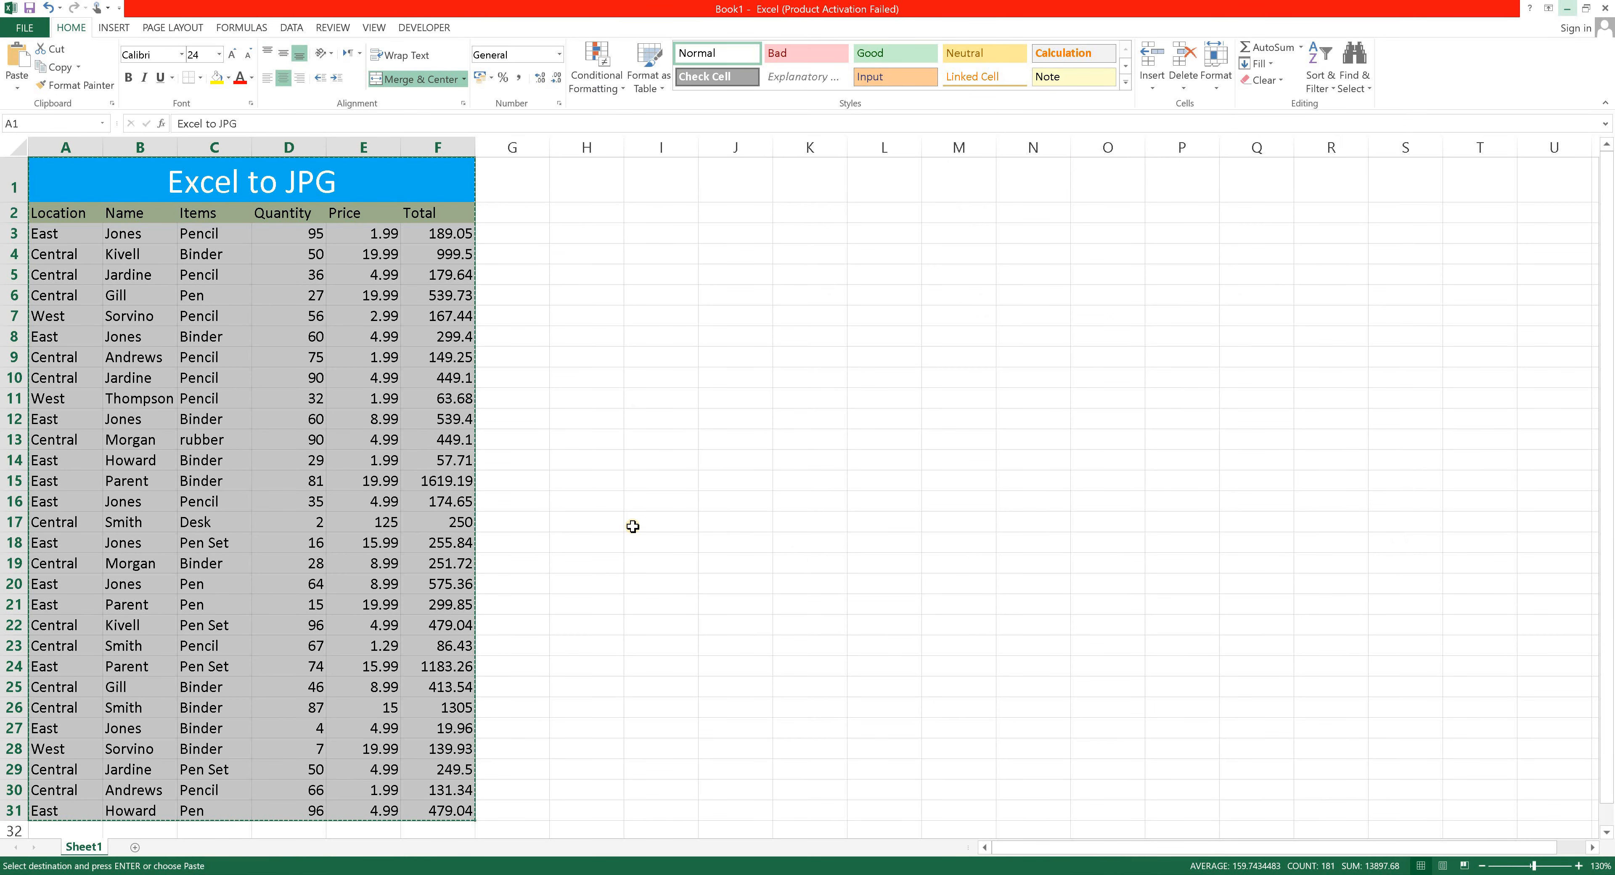
pyautogui.moveTo(474, 873)
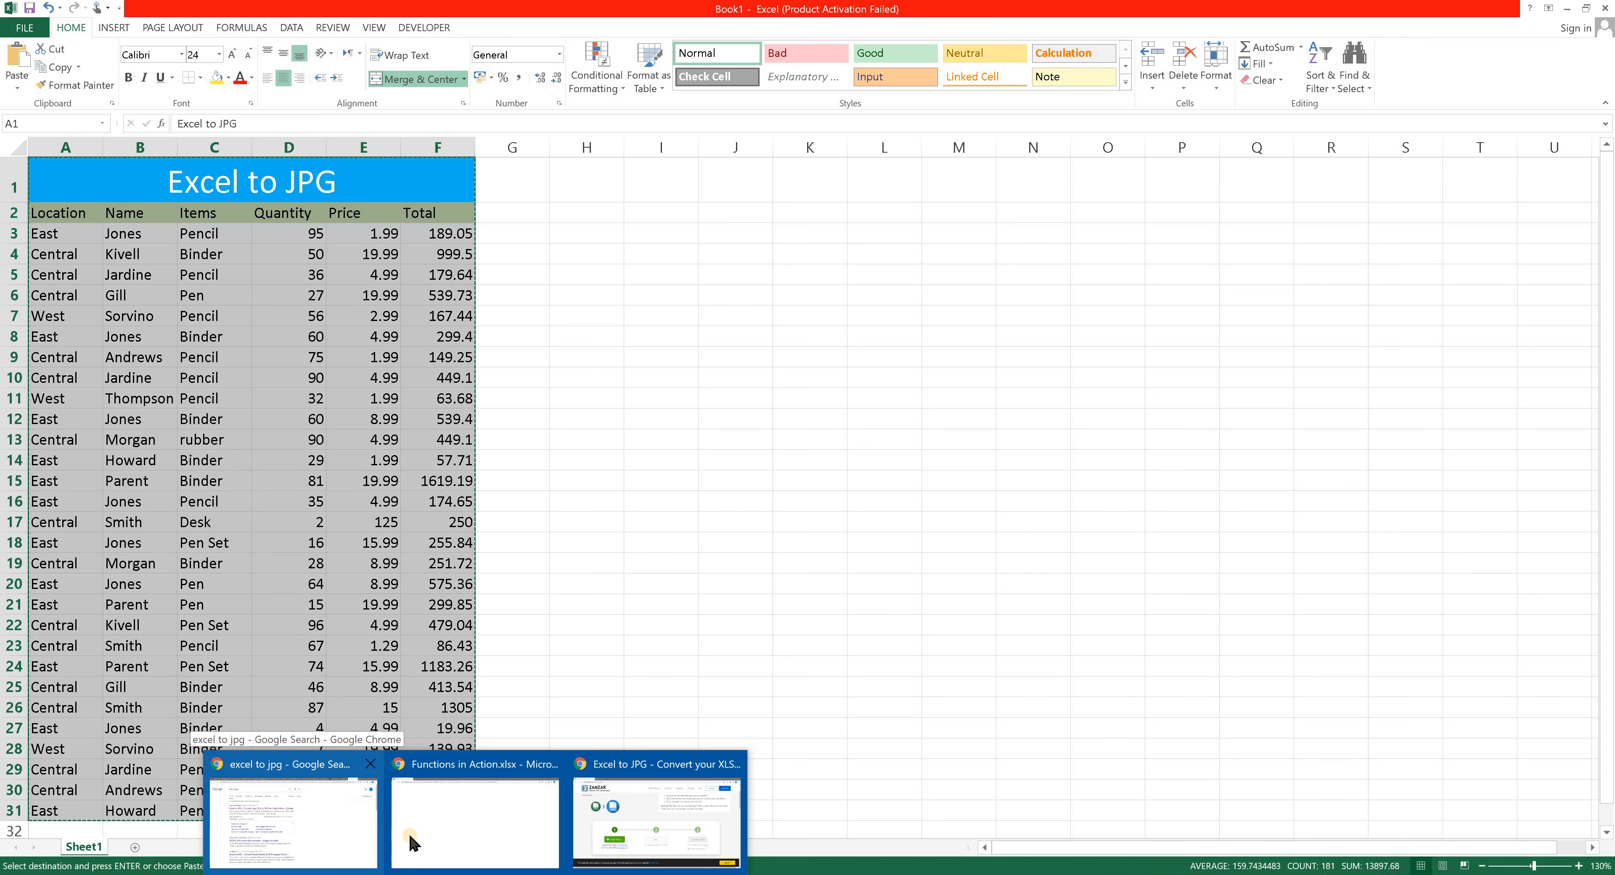
pyautogui.click(446, 829)
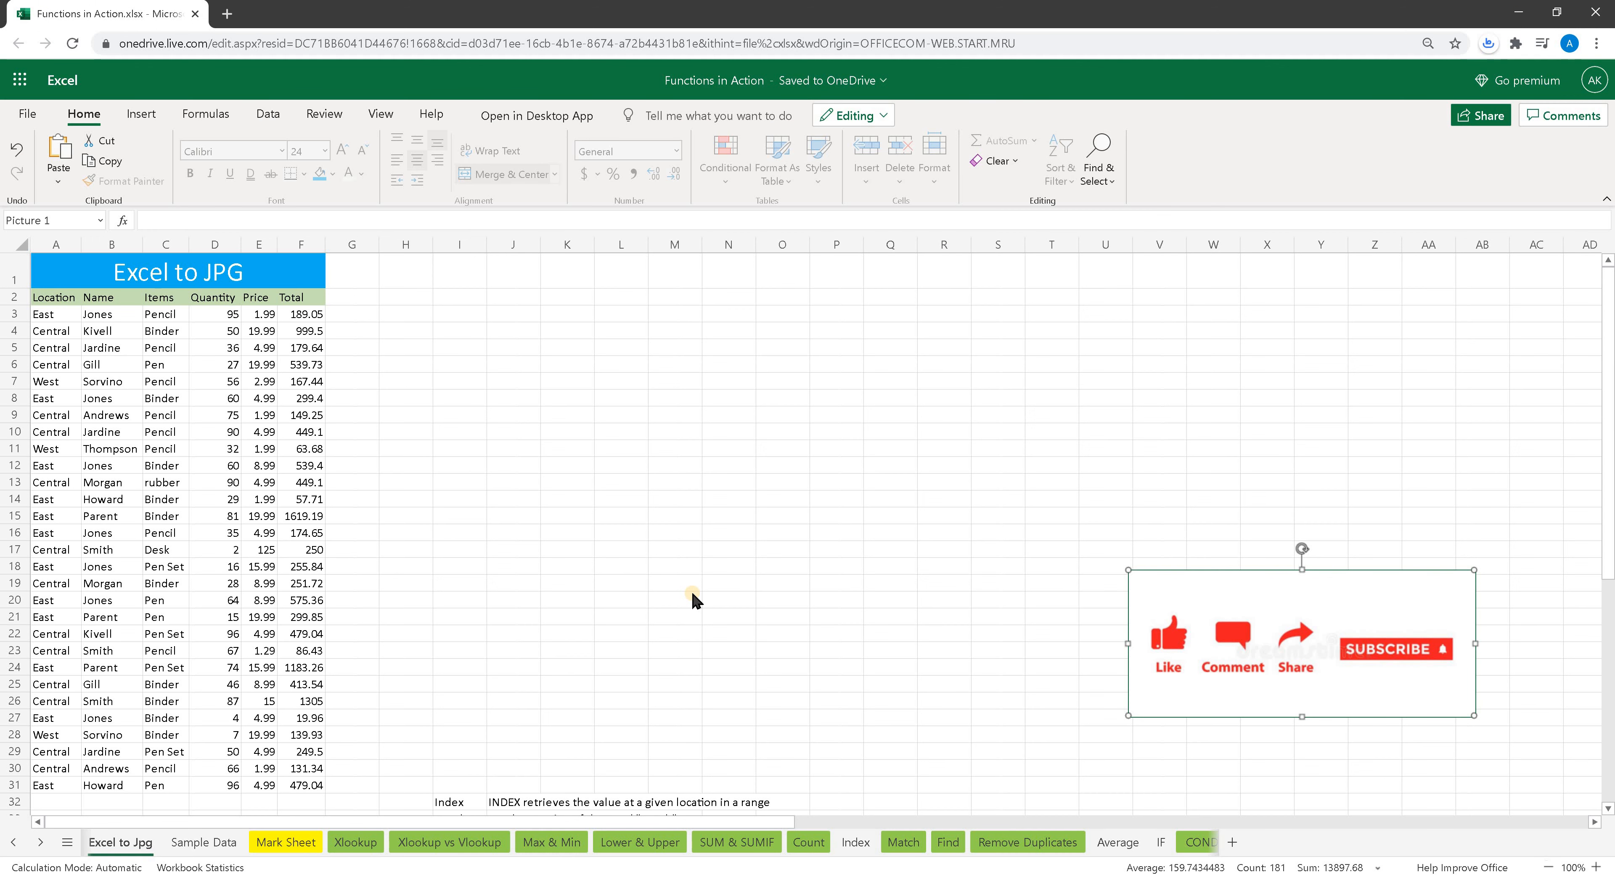
pyautogui.click(414, 590)
pyautogui.moveTo(1236, 652); pyautogui.dragTo(772, 565)
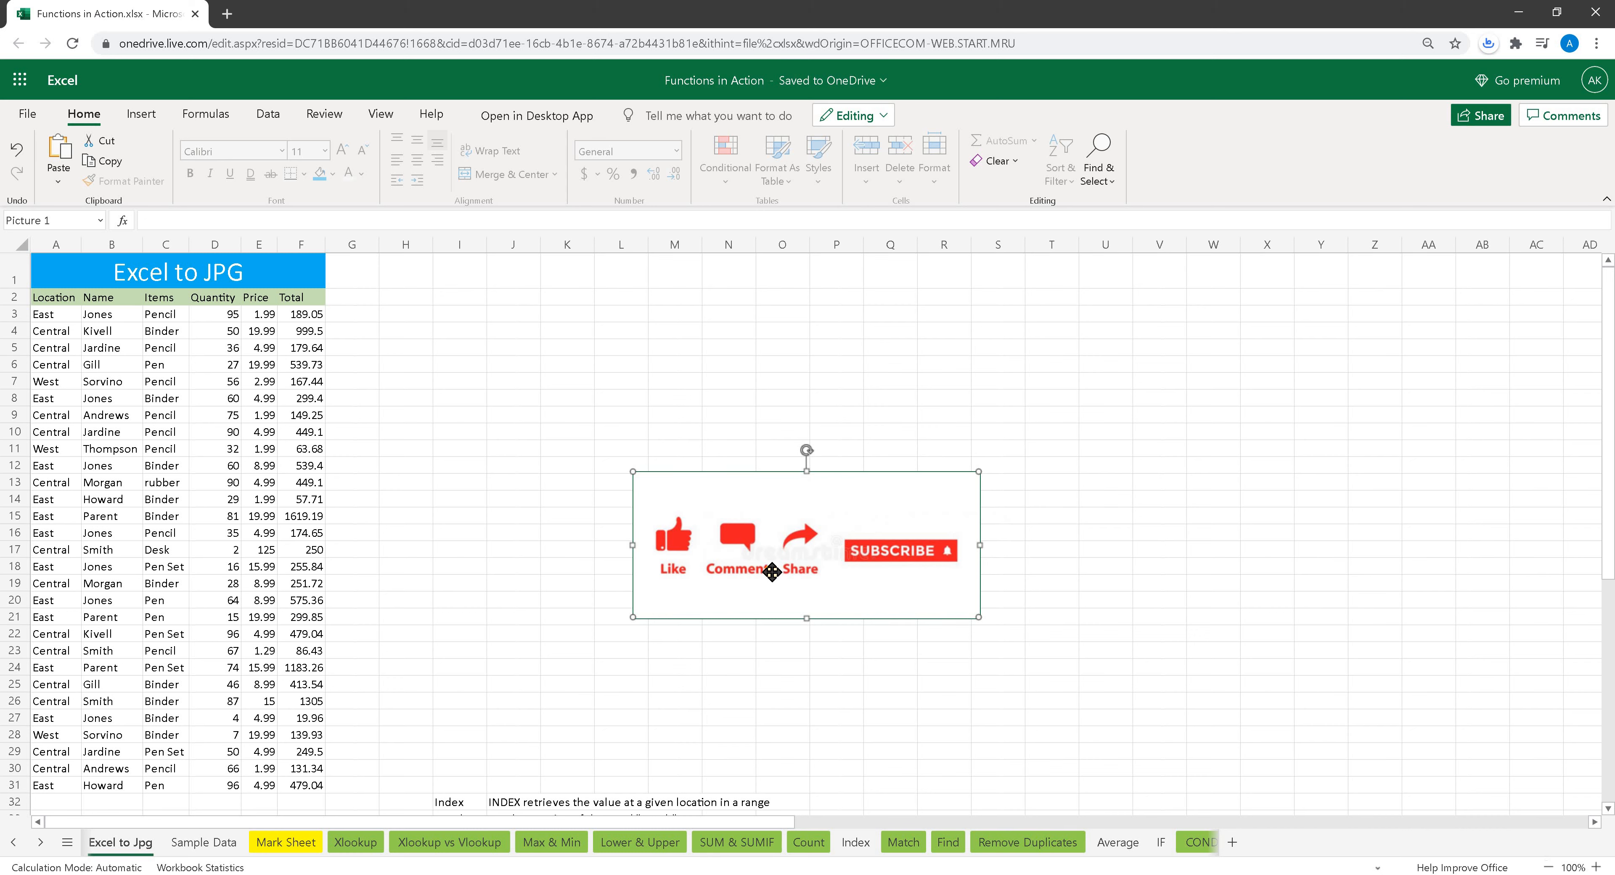